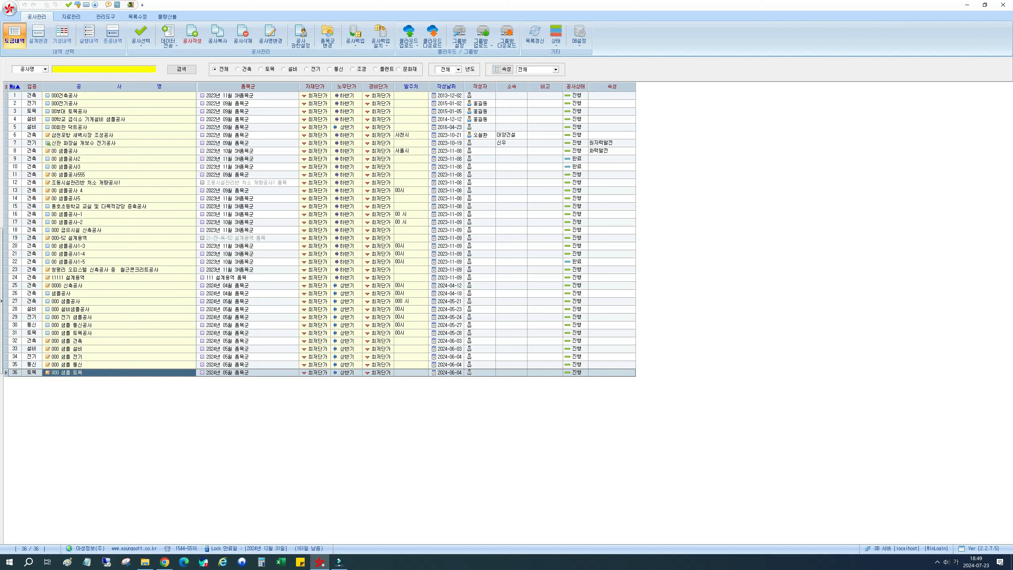
- Open the item group 2024년 05월 품목군 from the data management list
{"action": "left_click", "coordinate": [72, 17]}
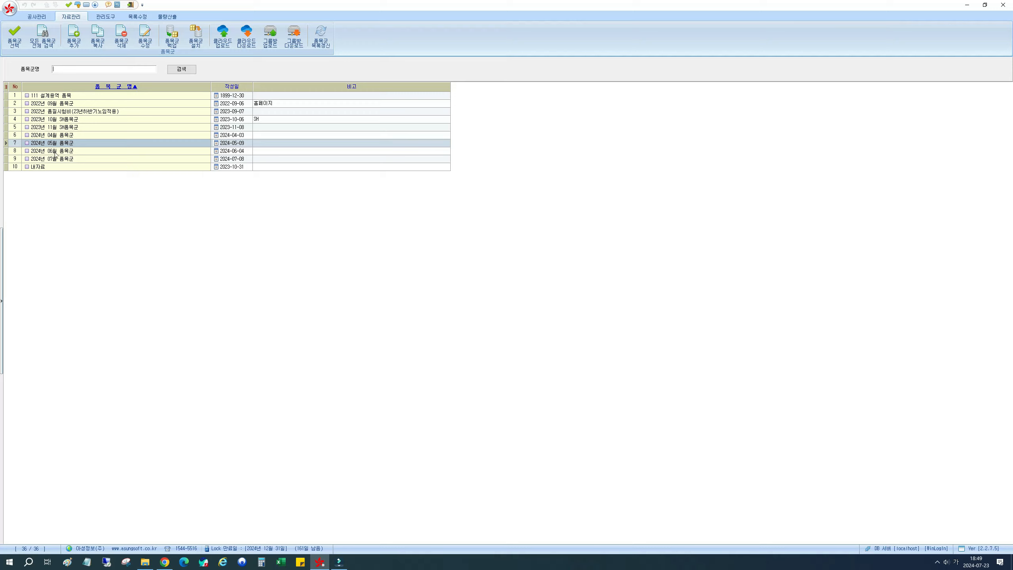
{"action": "left_click", "coordinate": [54, 145]}
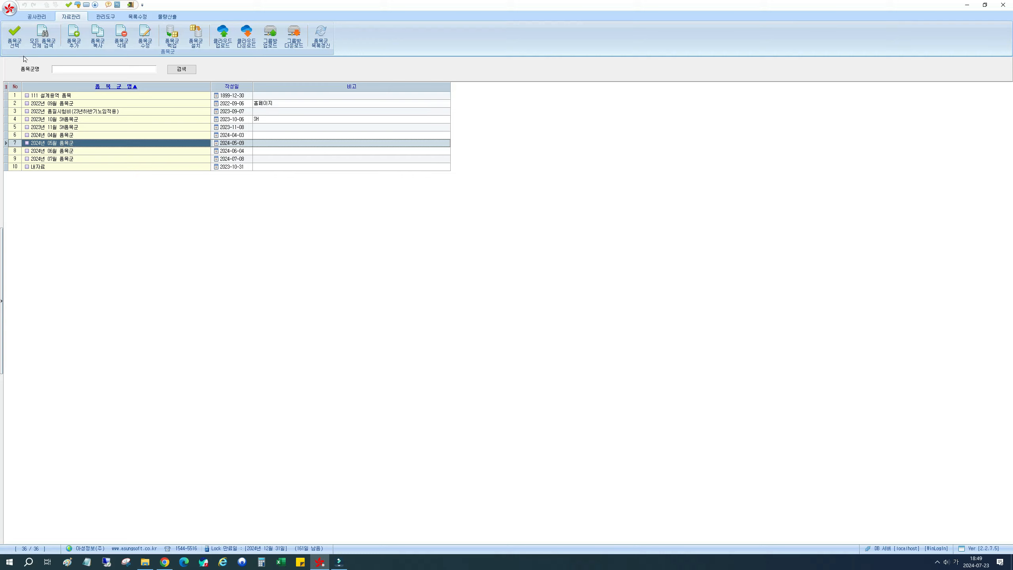
{"action": "left_click", "coordinate": [16, 40]}
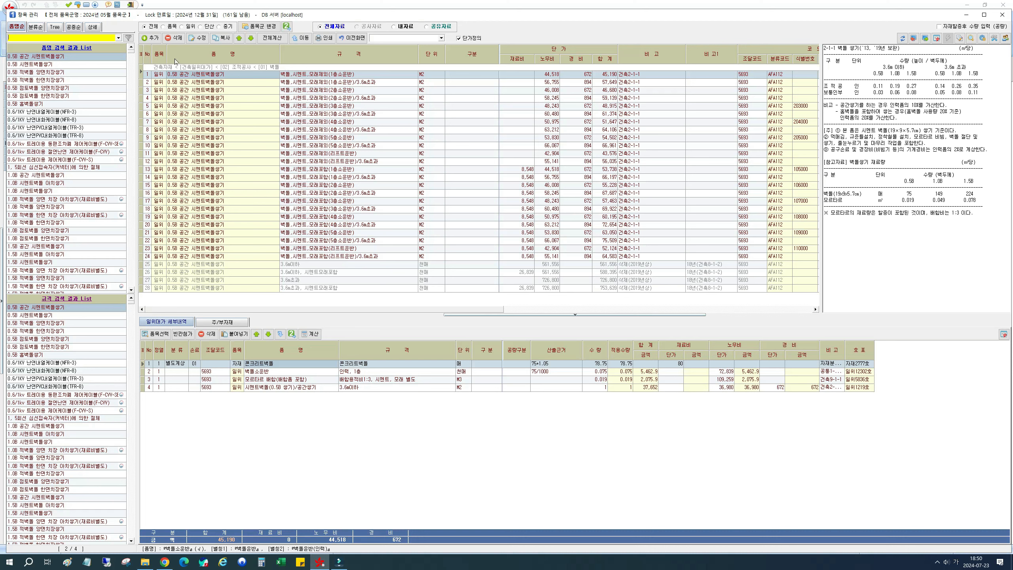
- Start adding a new item and set its classification to 공통자재 > [건설기계] > [00] 토공기계
{"action": "left_click", "coordinate": [150, 38]}
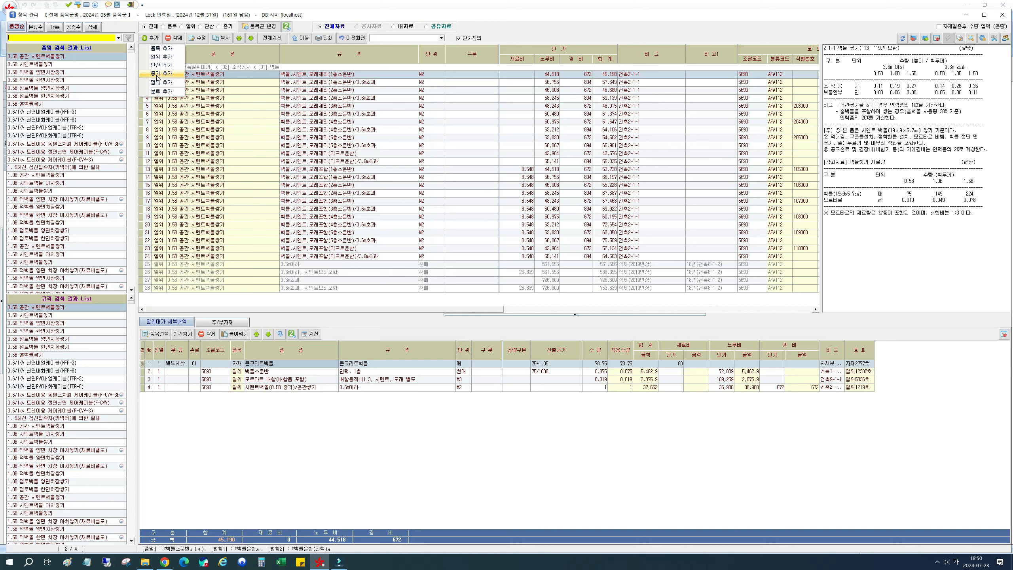
{"action": "left_click", "coordinate": [173, 51]}
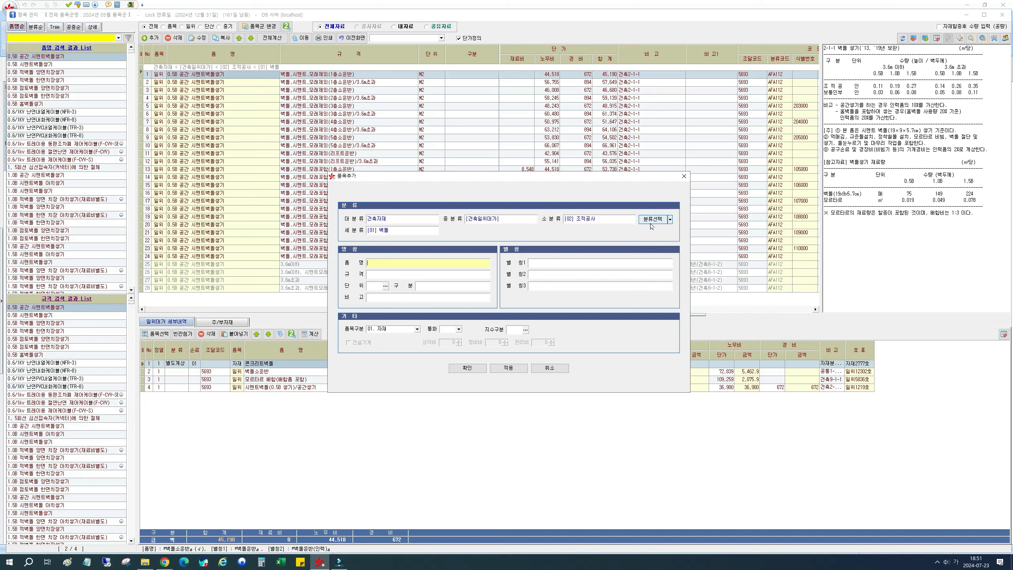
{"action": "left_click", "coordinate": [653, 224]}
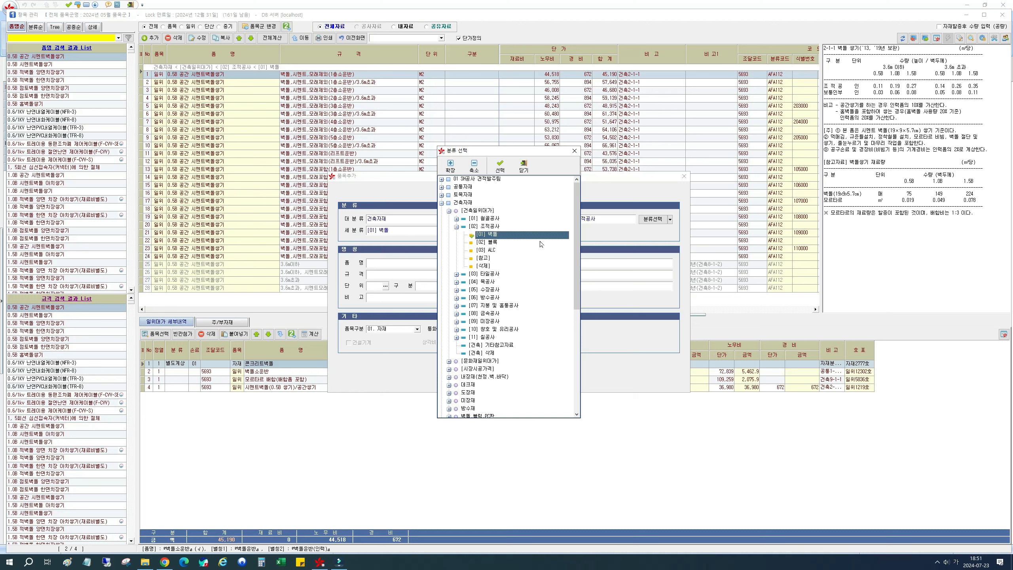
{"action": "left_click_drag", "start_coordinate": [576, 225], "coordinate": [566, 317]}
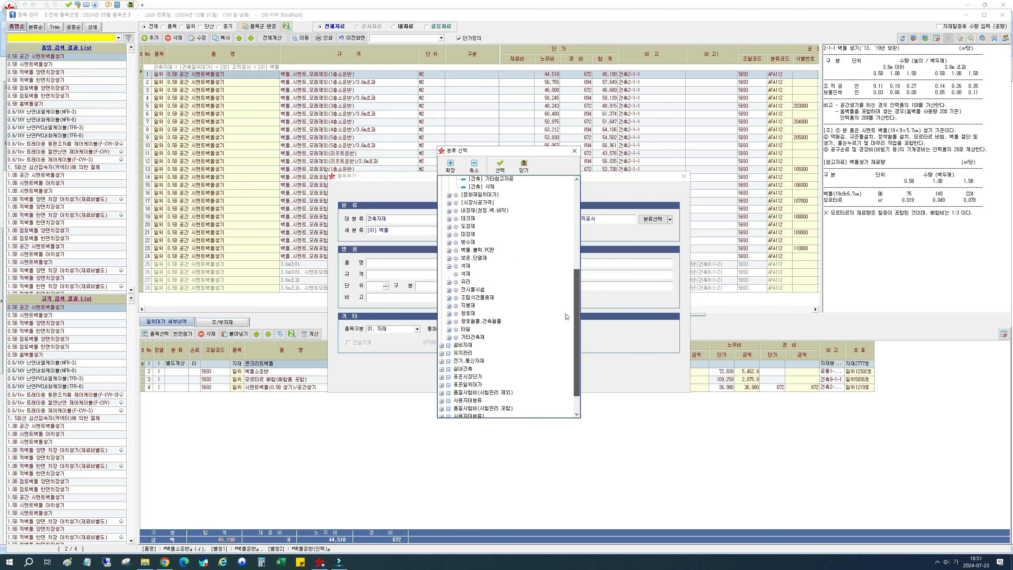
{"action": "left_click", "coordinate": [567, 315]}
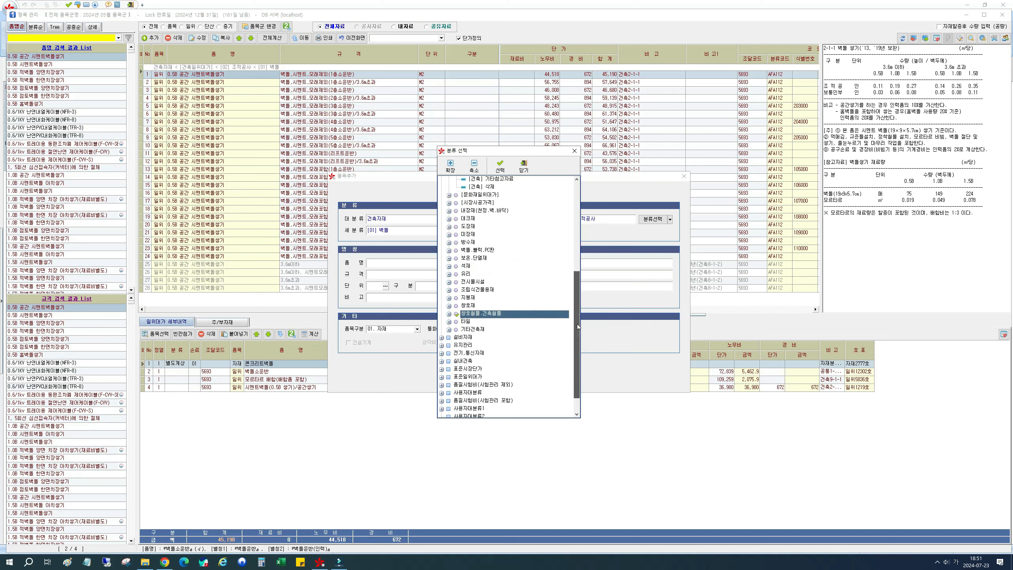
{"action": "left_click_drag", "start_coordinate": [577, 324], "coordinate": [584, 290]}
{"action": "scroll", "coordinate": [506, 224], "scroll_direction": "up", "scroll_amount": 4}
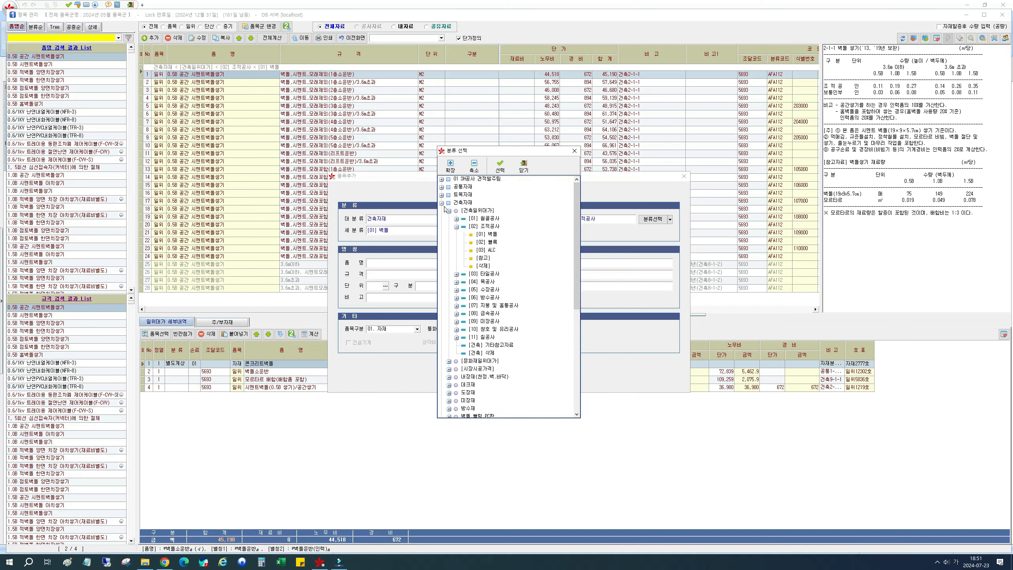
{"action": "left_click", "coordinate": [442, 187]}
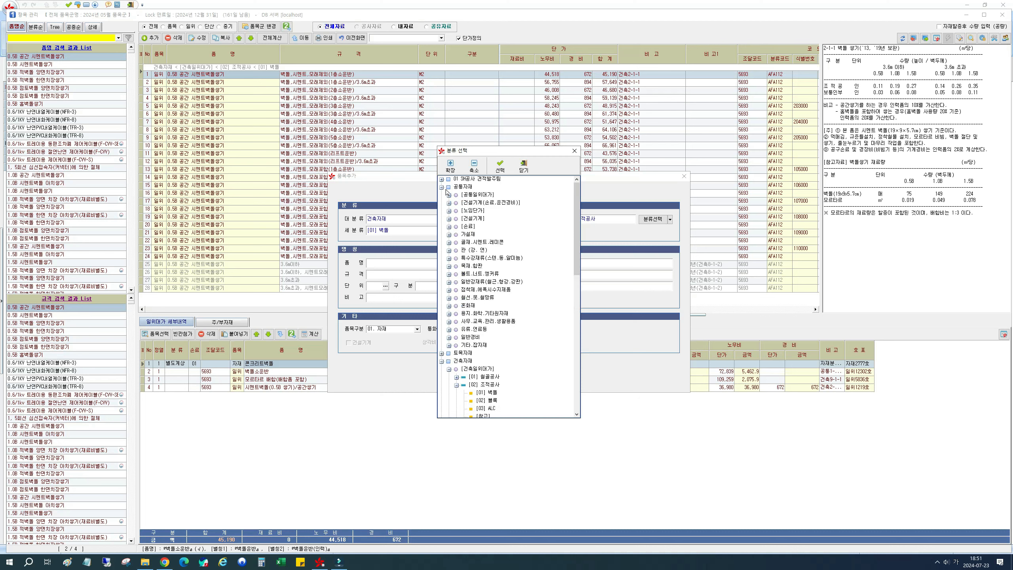
{"action": "left_click", "coordinate": [449, 219]}
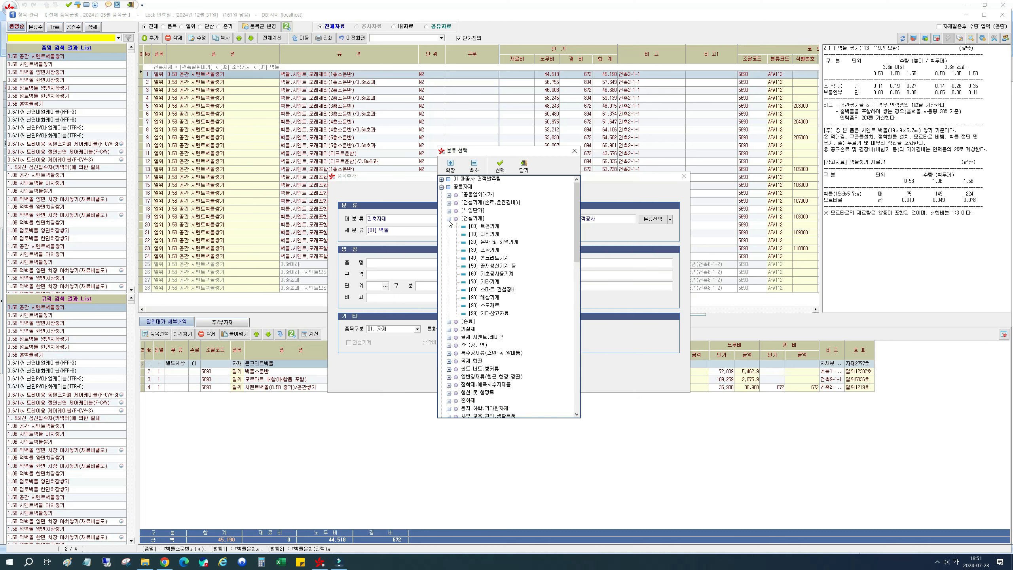
{"action": "left_click", "coordinate": [483, 227]}
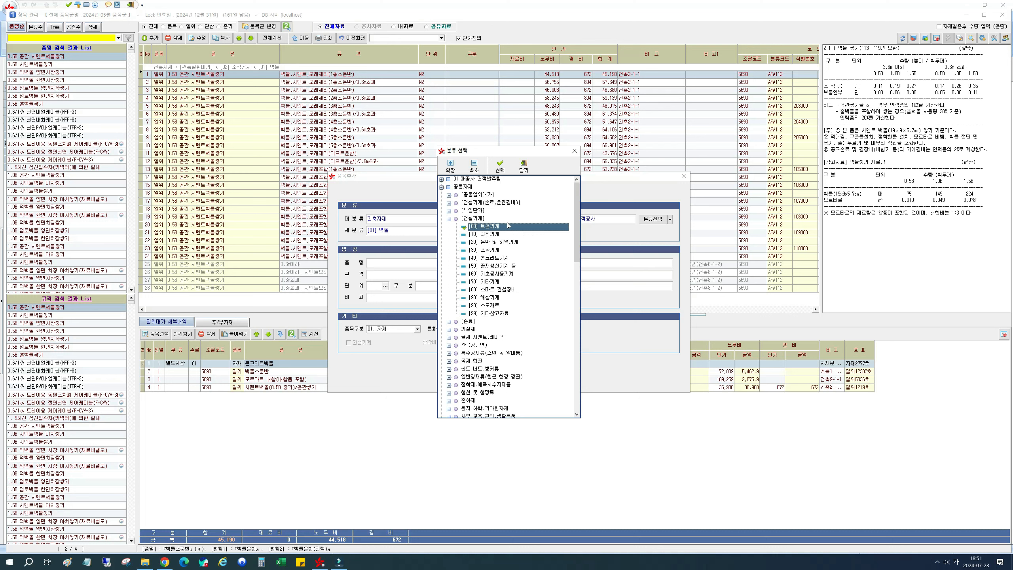
{"action": "left_click", "coordinate": [462, 187]}
{"action": "left_click", "coordinate": [469, 219]}
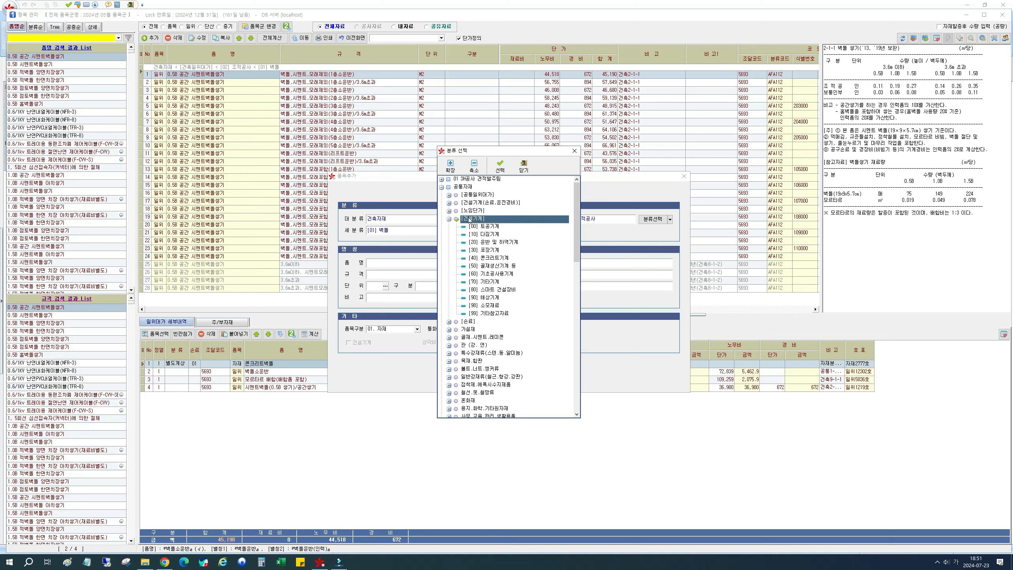
{"action": "left_click", "coordinate": [485, 227]}
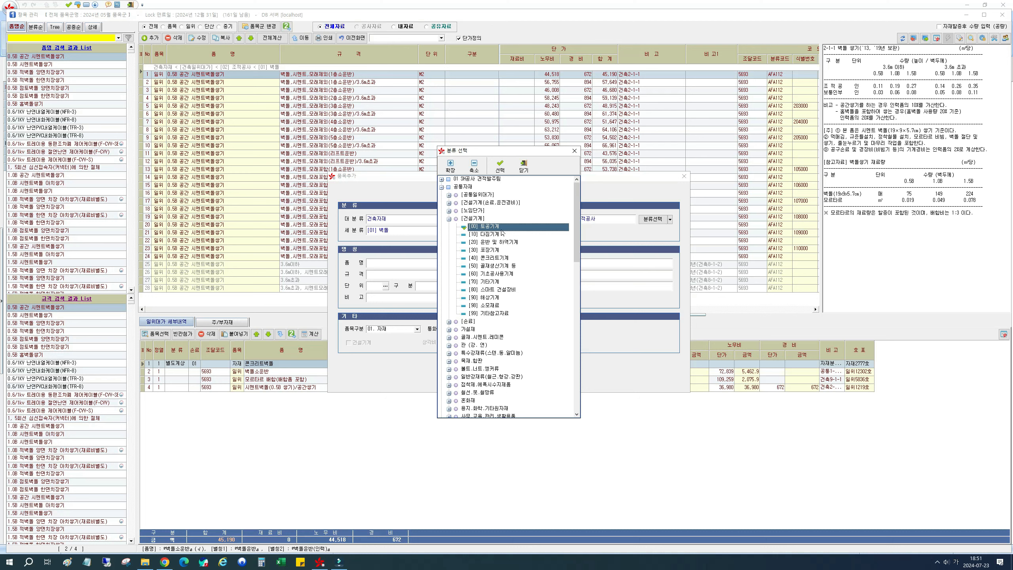
{"action": "left_click", "coordinate": [499, 166]}
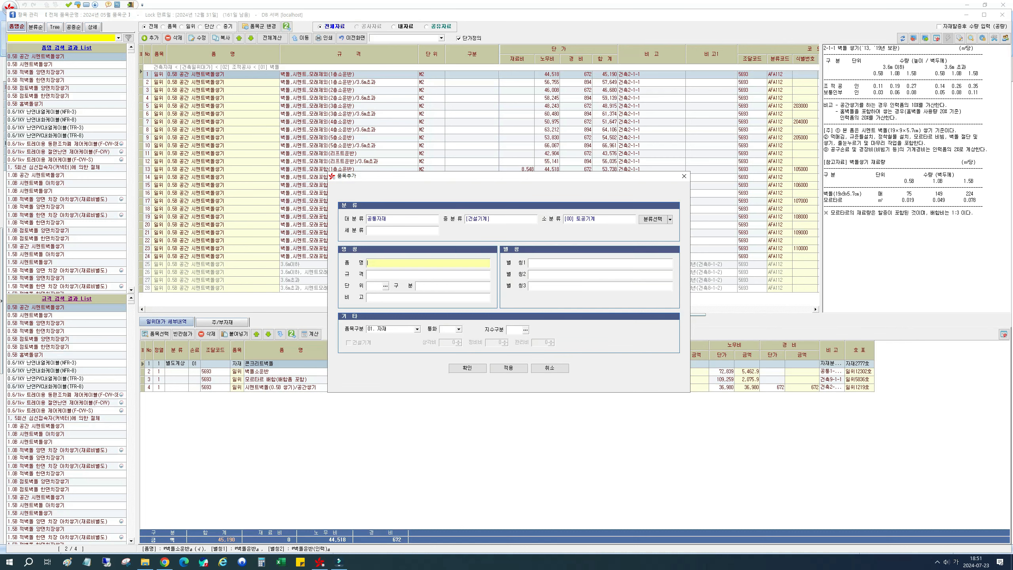
- Enter the item name 굴삭기_무한궤도, the specification 0.7m3 and the unit 대
{"action": "type", "text": "굴삭ㄱ"}
{"action": "type", "text": "_"}
{"action": "type", "text": "ㅁ"}
{"action": "type", "text": "무한궤"}
{"action": "type", "text": "도"}
{"action": "key", "text": "Tab"}
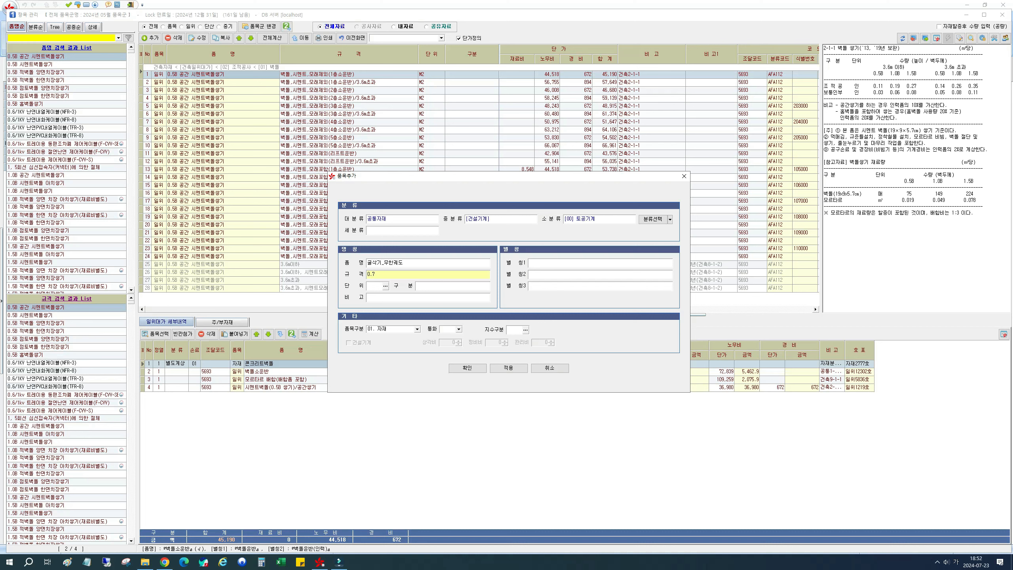
{"action": "type", "text": "0.7m3"}
{"action": "key", "text": "Tab"}
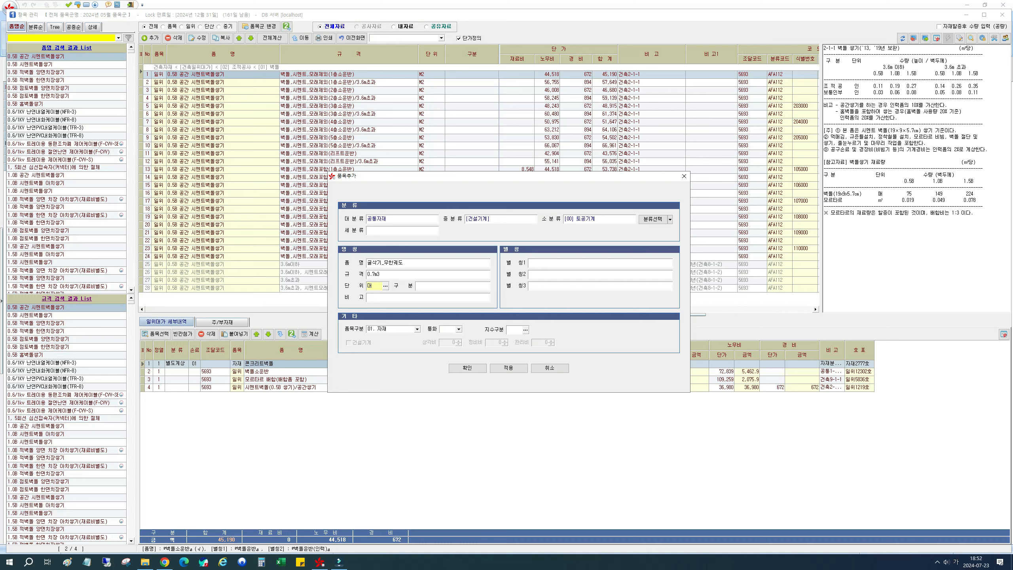
{"action": "left_click", "coordinate": [428, 298]}
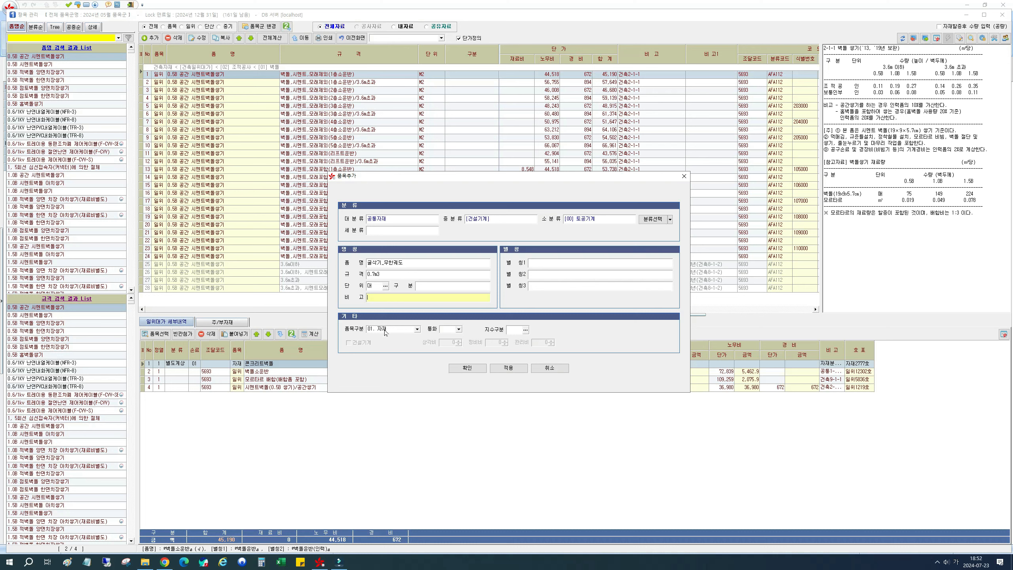
- Set the item type (품목구분) to 03. 경비 and enable the 건설기계 option
{"action": "left_click", "coordinate": [413, 331]}
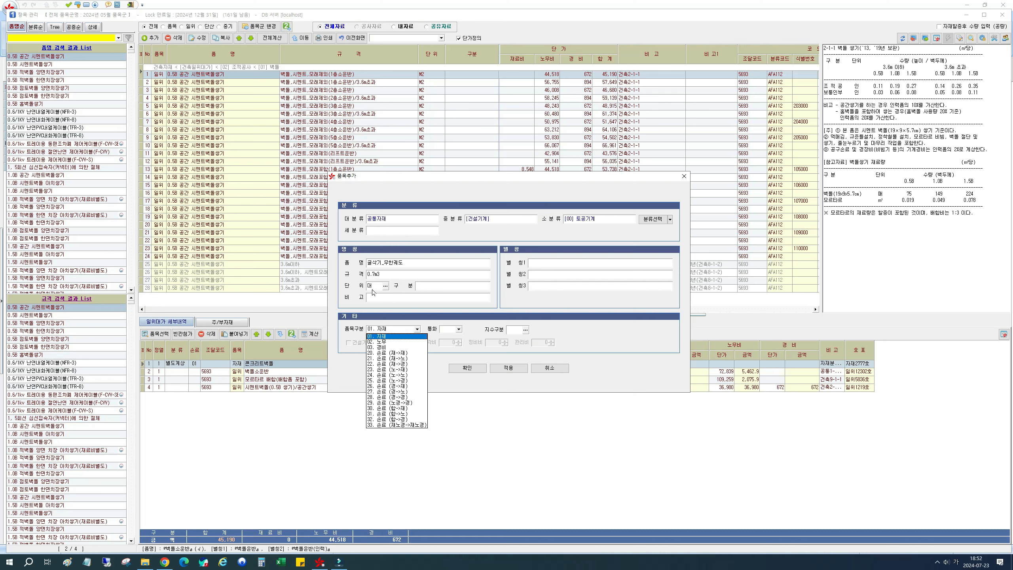
{"action": "left_click", "coordinate": [386, 347]}
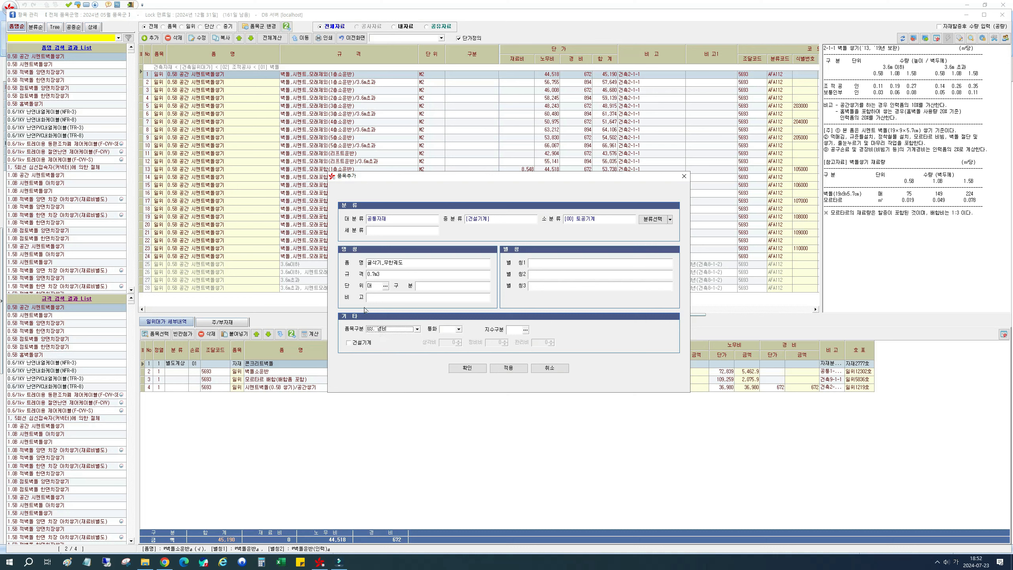
{"action": "left_click", "coordinate": [359, 346]}
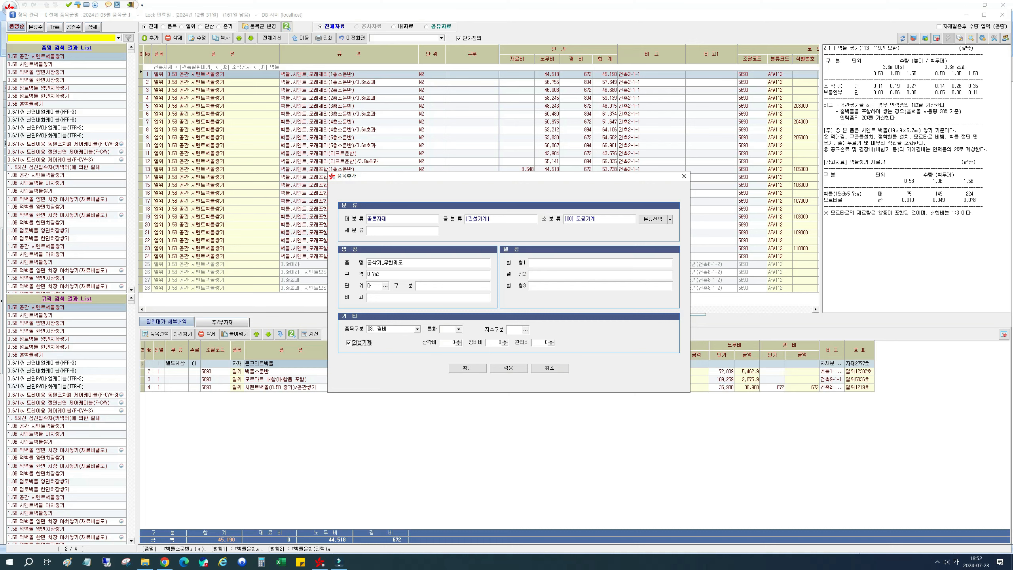
- Look up the 0.7 m³ crawler excavator's coefficients in the standard PDF and set 상각비 to 900, 정비비 to 700 and 관리비 to 485
{"action": "key", "text": "alt+Tab"}
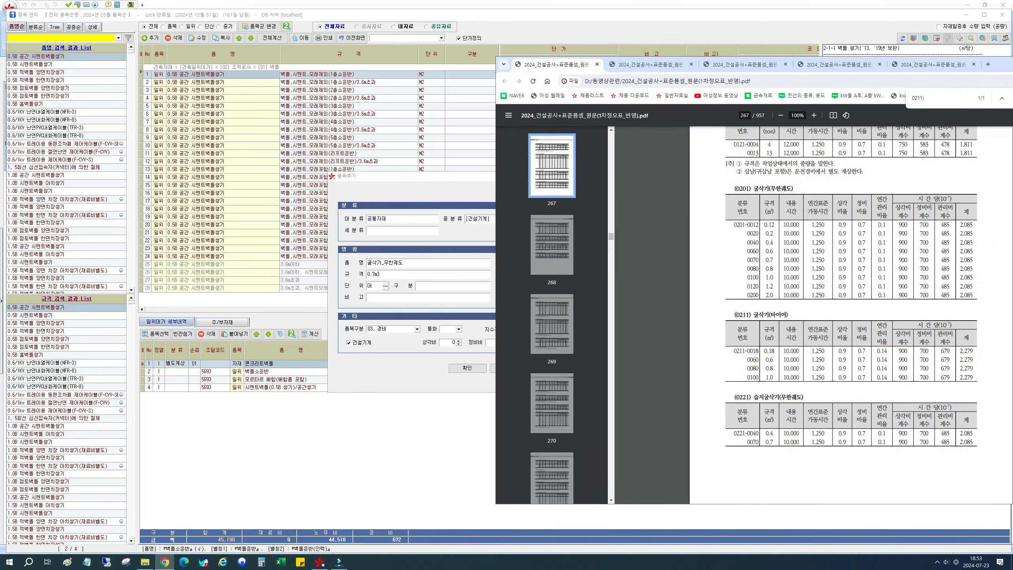
{"action": "left_click_drag", "start_coordinate": [1001, 64], "coordinate": [1011, 63]}
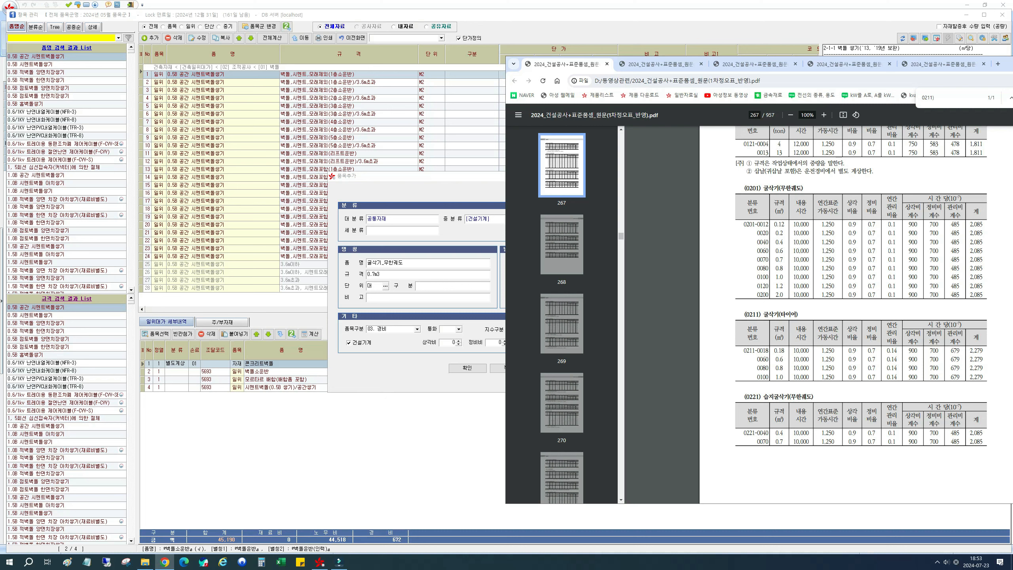
{"action": "left_click_drag", "start_coordinate": [778, 259], "coordinate": [856, 260]}
{"action": "left_click", "coordinate": [855, 260]}
{"action": "left_click_drag", "start_coordinate": [928, 260], "coordinate": [951, 260]}
{"action": "left_click_drag", "start_coordinate": [1009, 64], "coordinate": [1012, 56]}
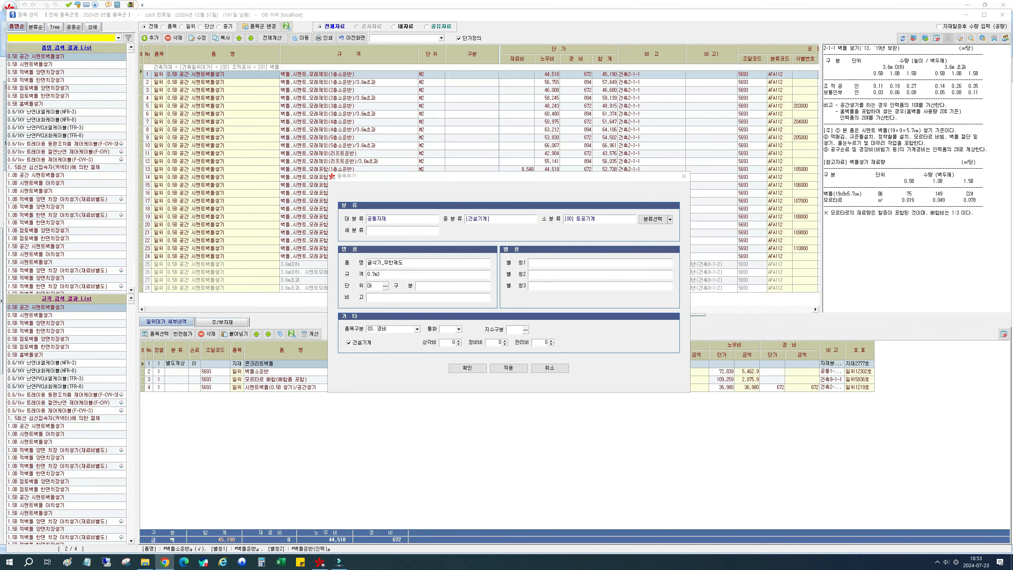
{"action": "left_click", "coordinate": [474, 329]}
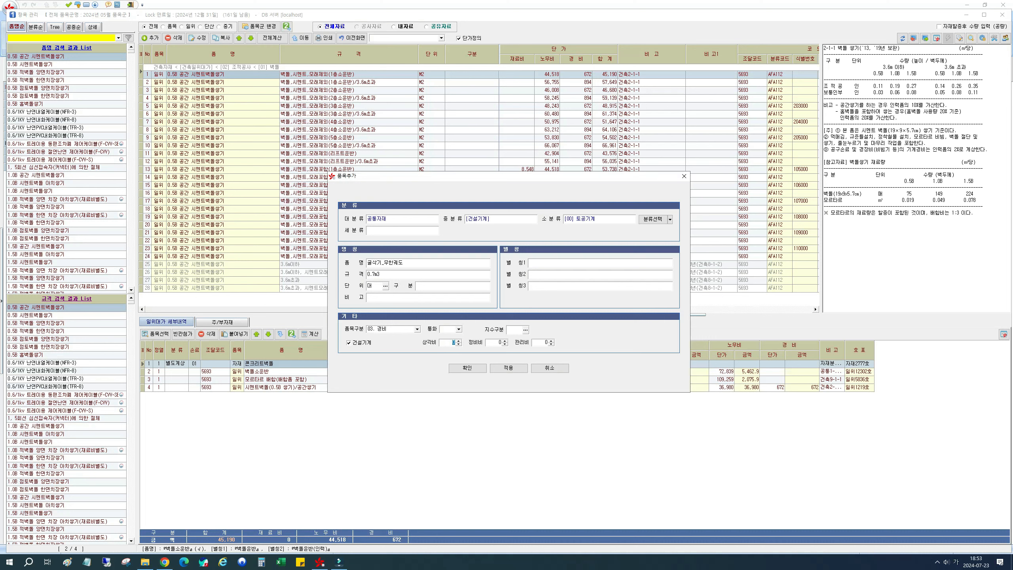
{"action": "type", "text": "900"}
{"action": "left_click", "coordinate": [500, 342]}
{"action": "type", "text": "700"}
{"action": "type", "text": "485"}
- Assign the index class (지수구분) 국산장비 and set the currency (통화) to 천원
{"action": "left_click", "coordinate": [518, 332]}
{"action": "left_click", "coordinate": [525, 330]}
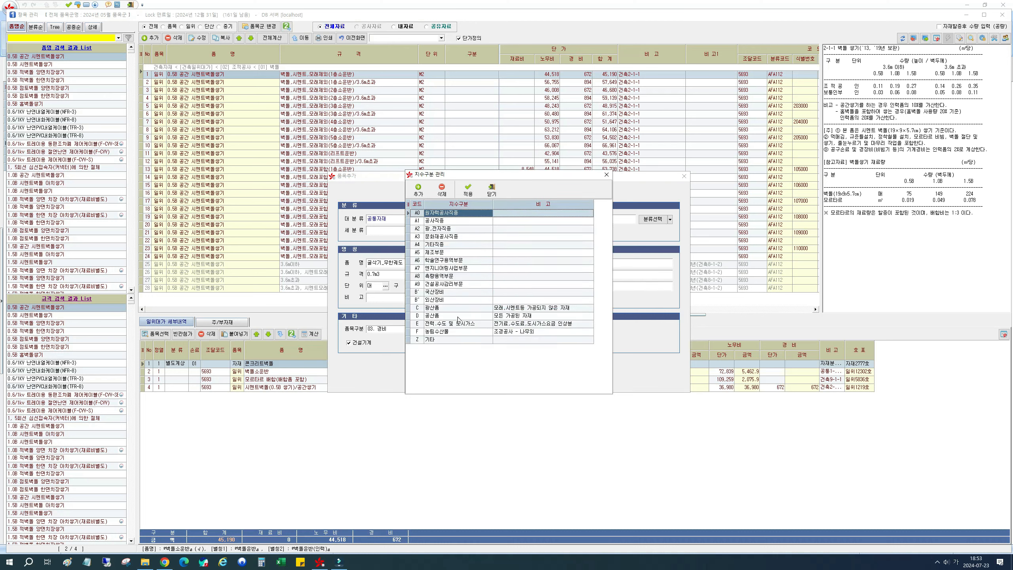
{"action": "left_click", "coordinate": [456, 294]}
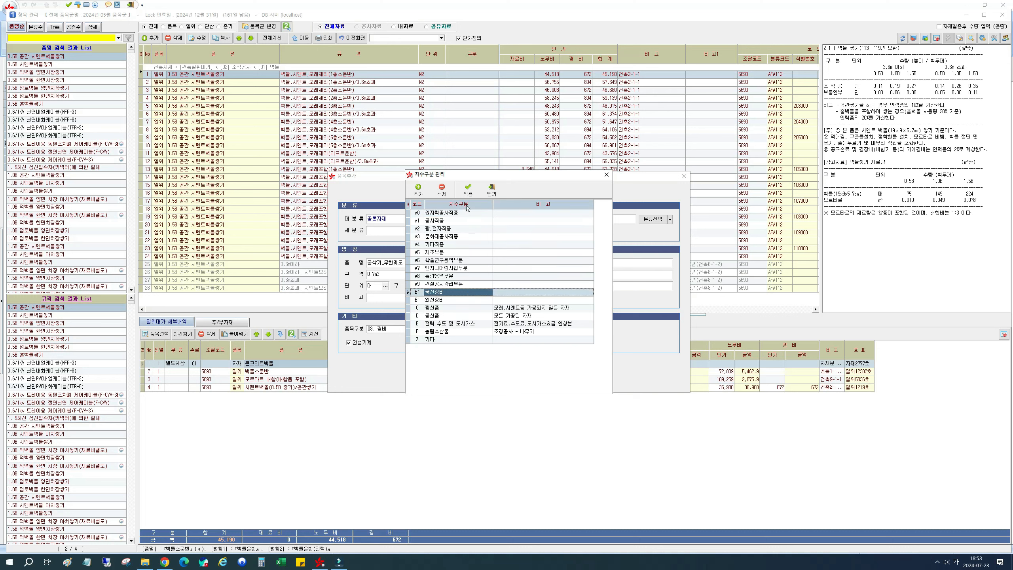
{"action": "left_click", "coordinate": [469, 193]}
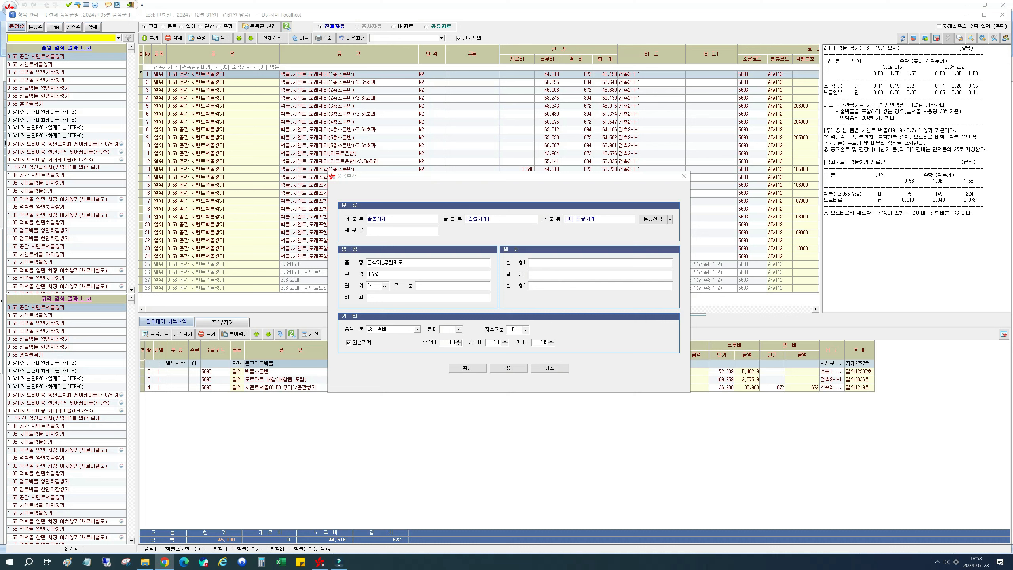
{"action": "left_click", "coordinate": [459, 330]}
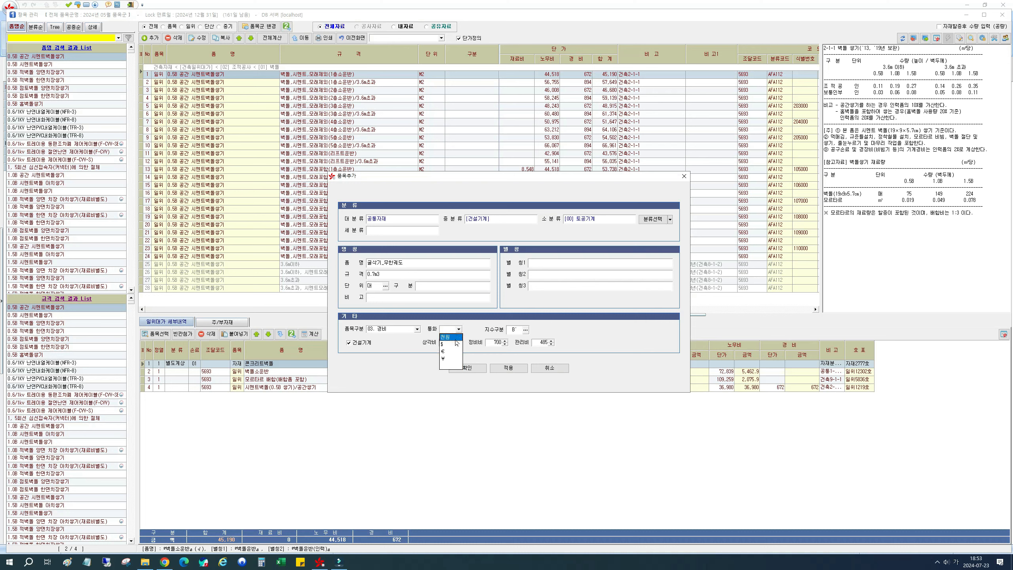
{"action": "left_click", "coordinate": [456, 341]}
{"action": "key", "text": "Tab"}
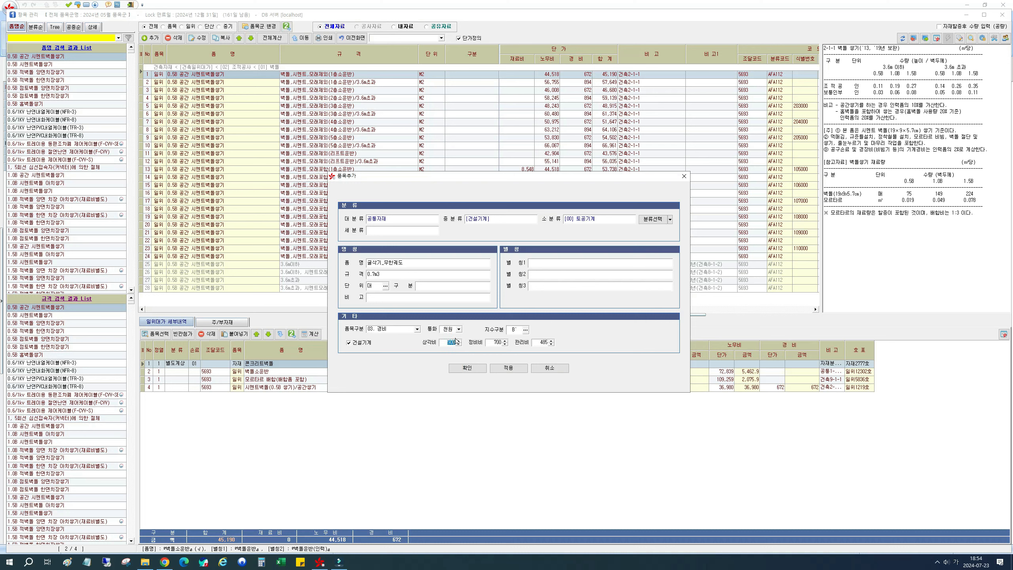
- Check the construction machinery price unit in section 8-1-6 of the standard PDF in Chrome, and return to the item form
{"action": "key", "text": "alt+Tab"}
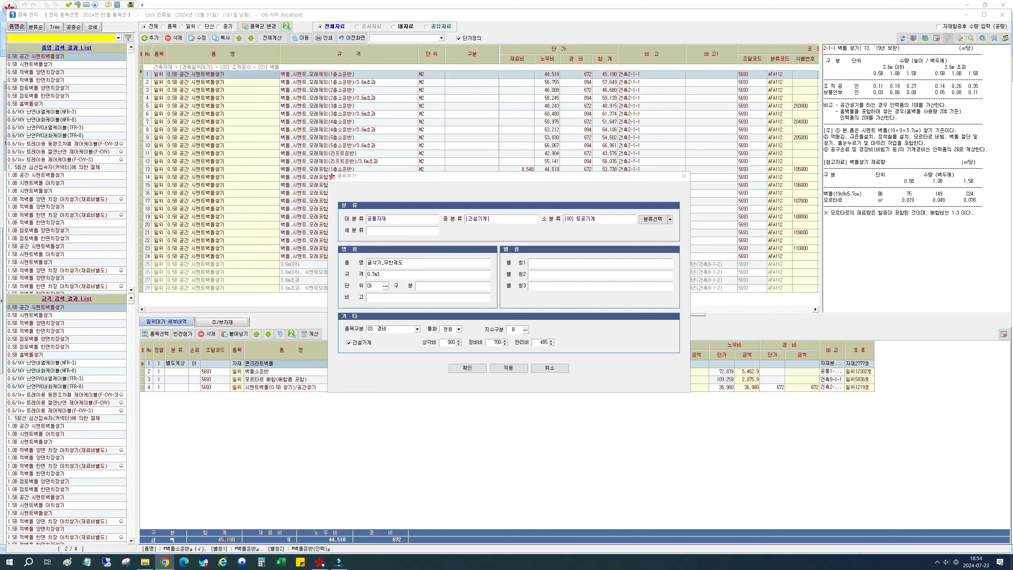
{"action": "left_click_drag", "start_coordinate": [1012, 75], "coordinate": [876, 50]}
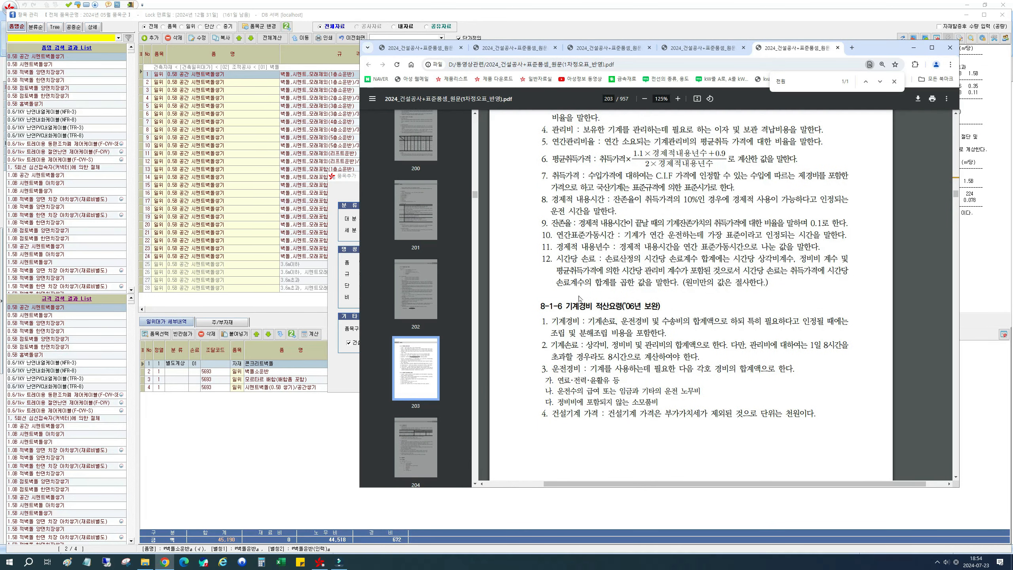
{"action": "left_click_drag", "start_coordinate": [566, 306], "coordinate": [622, 306]}
{"action": "left_click_drag", "start_coordinate": [668, 414], "coordinate": [761, 413]}
{"action": "left_click", "coordinate": [816, 414]}
{"action": "left_click", "coordinate": [913, 47]}
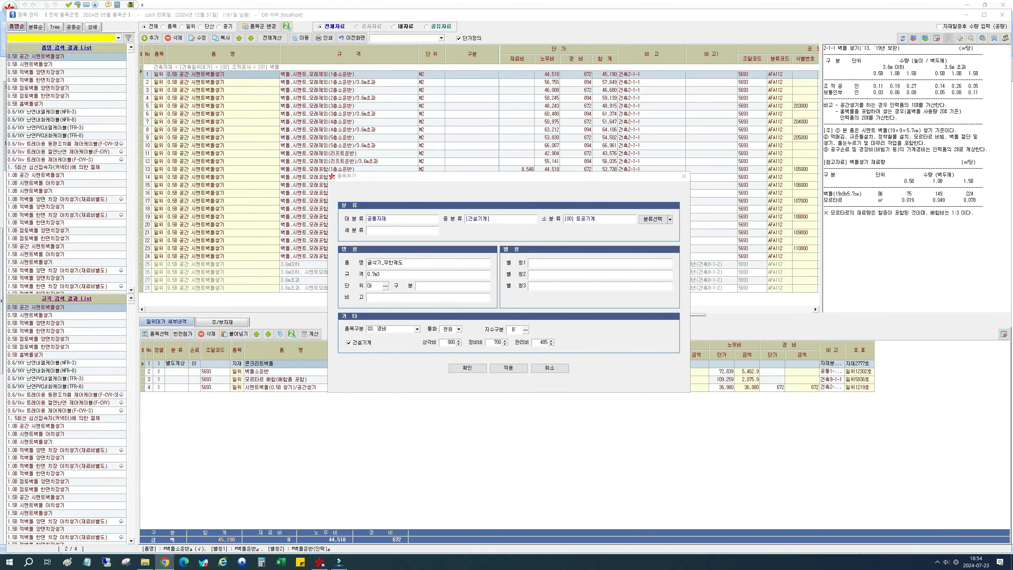
- Check the price of crawler excavator 0201-0070 in the PDF's machinery price table, and return to the item form
{"action": "left_click_drag", "start_coordinate": [1012, 61], "coordinate": [925, 61]}
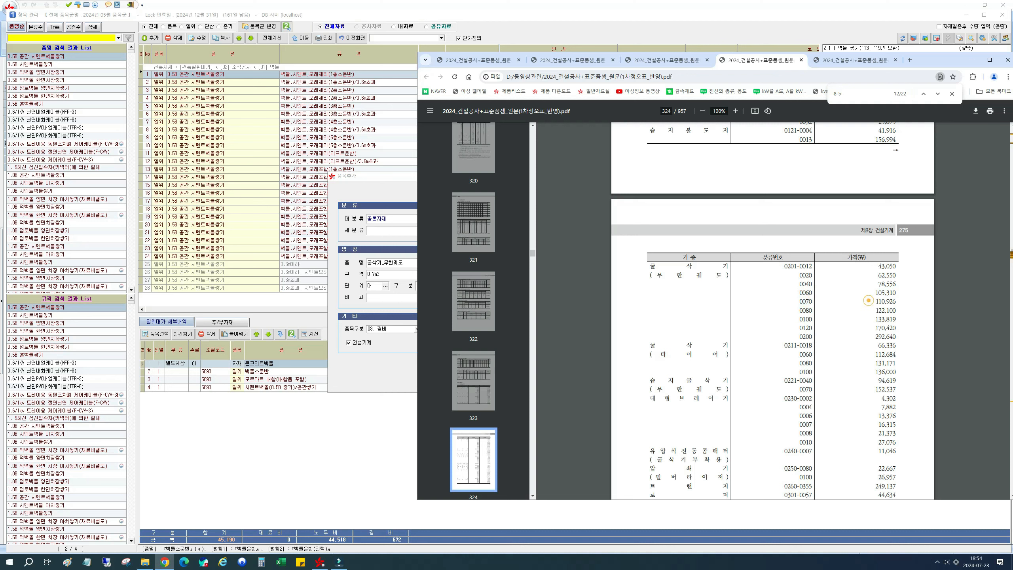
{"action": "left_click_drag", "start_coordinate": [868, 300], "coordinate": [893, 301]}
{"action": "left_click", "coordinate": [875, 301]}
{"action": "left_click", "coordinate": [894, 302]}
{"action": "left_click", "coordinate": [858, 302]}
{"action": "left_click_drag", "start_coordinate": [870, 302], "coordinate": [896, 302]}
{"action": "left_click_drag", "start_coordinate": [938, 64], "coordinate": [1012, 62]}
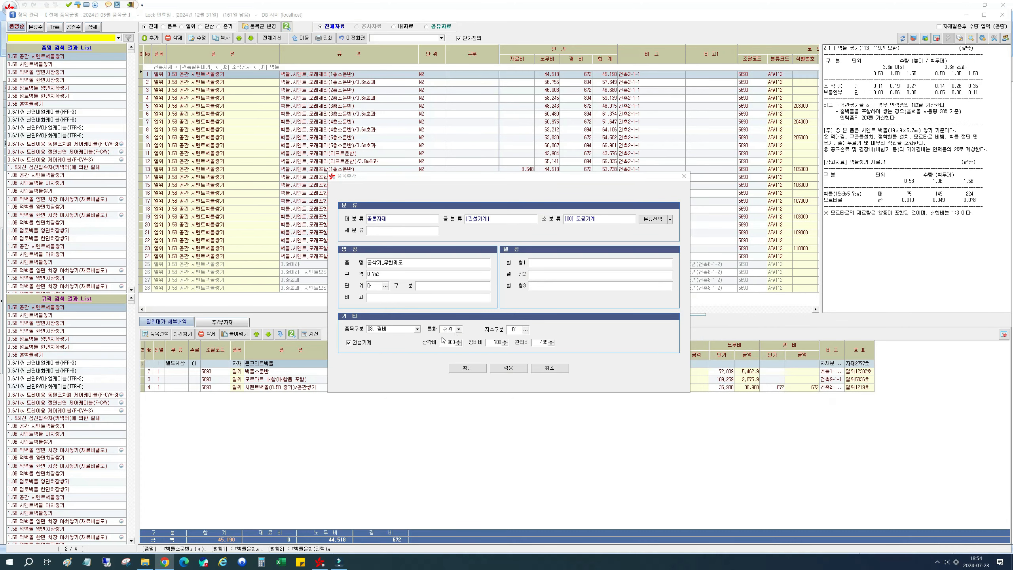
- Confirm the new 굴삭기_무한궤도 item and look up the price of crawler excavator 0201-0070 in the standard PDF's machinery price table
{"action": "left_click", "coordinate": [458, 372]}
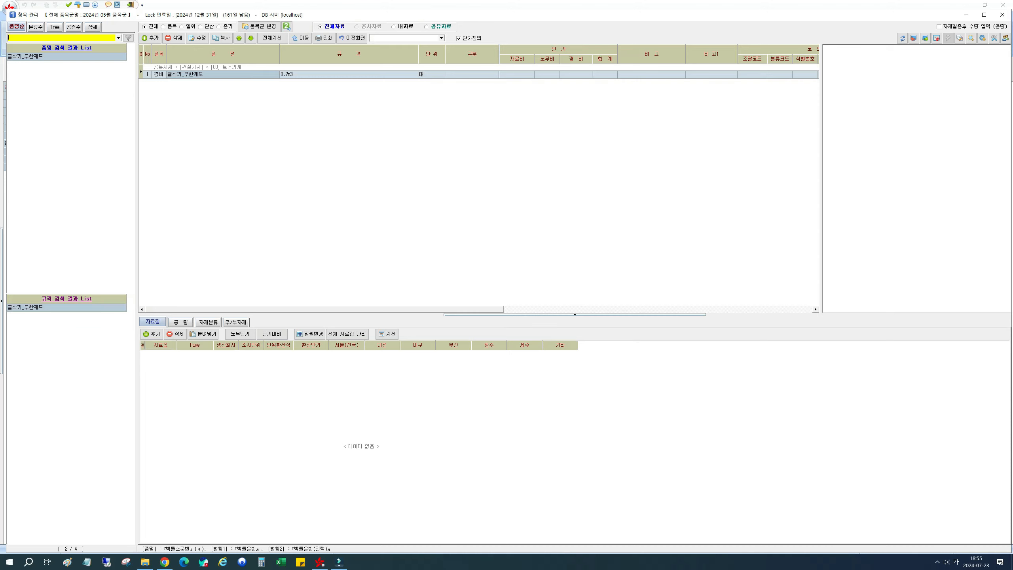
{"action": "left_click_drag", "start_coordinate": [1012, 66], "coordinate": [862, 42]}
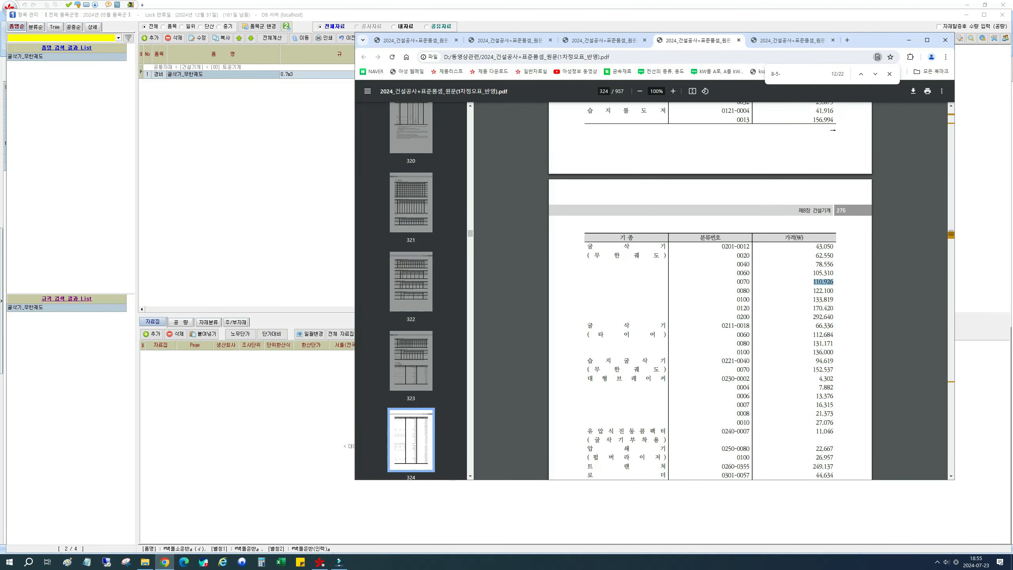
{"action": "left_click", "coordinate": [835, 282]}
{"action": "double_click", "coordinate": [824, 281]}
{"action": "left_click_drag", "start_coordinate": [873, 43], "coordinate": [1012, 59]}
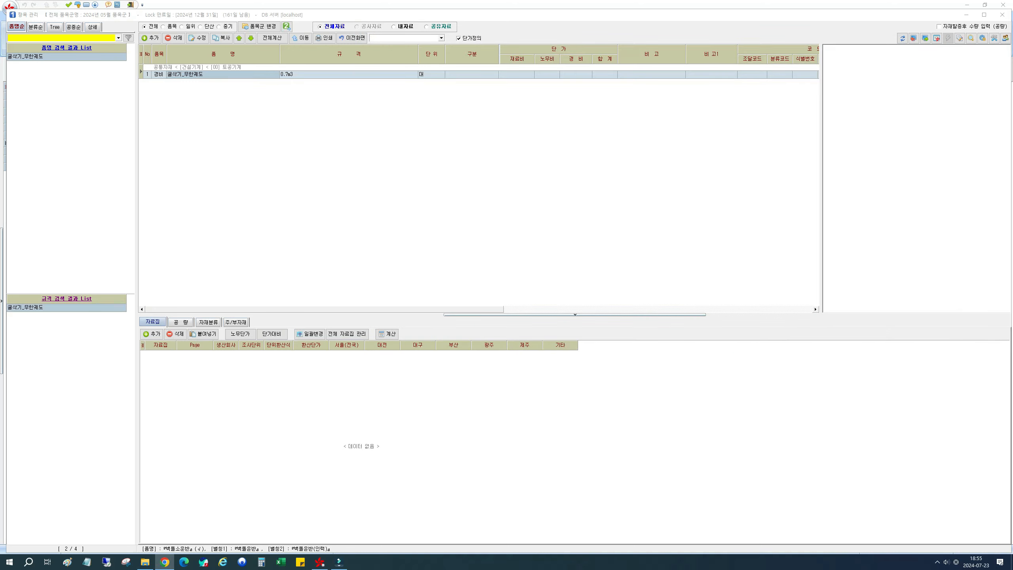
- Enter 110,926 as the survey unit price (조사단가) of the 0.7m3 굴삭기_무한궤도 item
{"action": "left_click", "coordinate": [327, 379]}
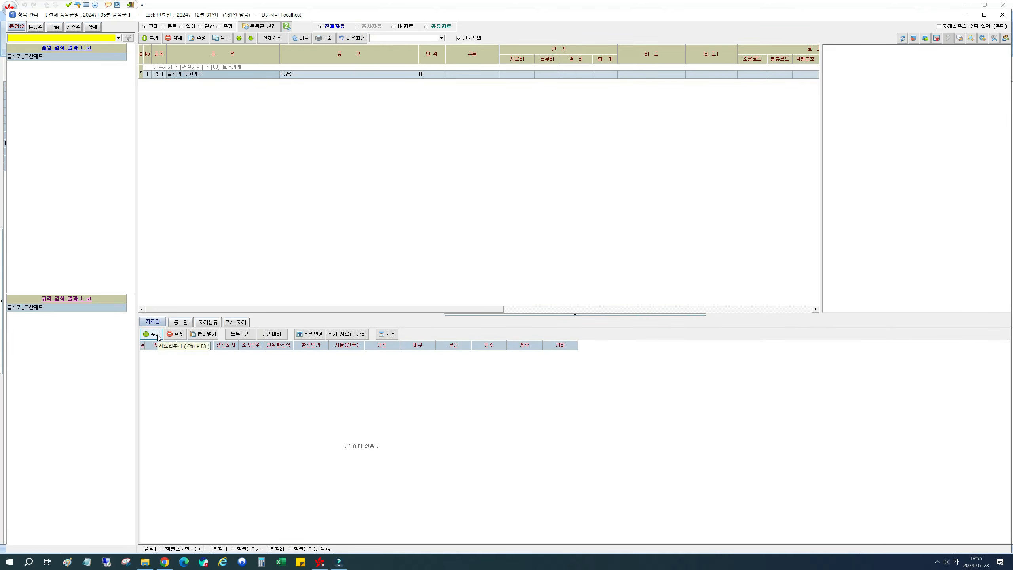
{"action": "left_click_drag", "start_coordinate": [377, 311], "coordinate": [688, 312]}
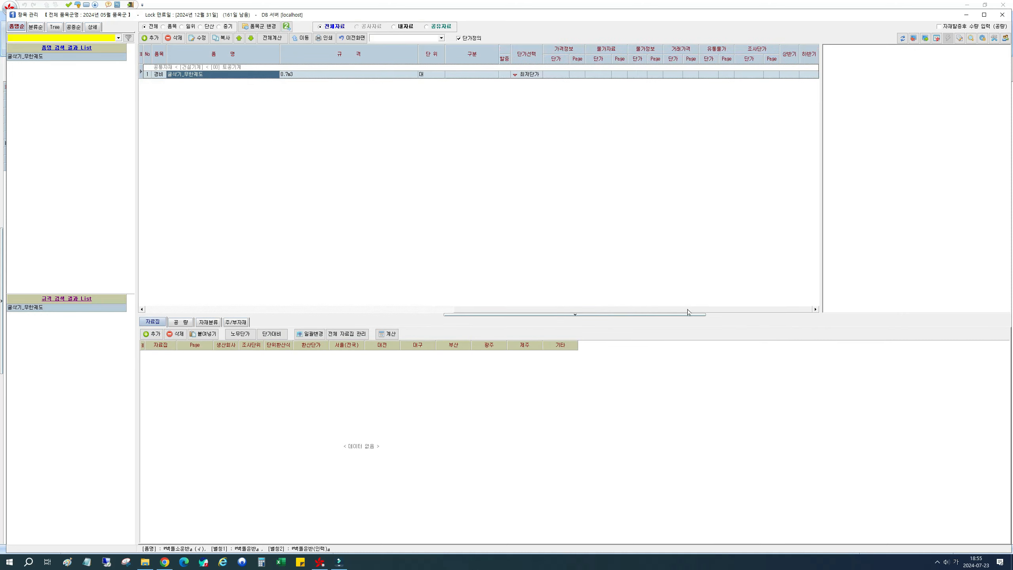
{"action": "left_click", "coordinate": [557, 75]}
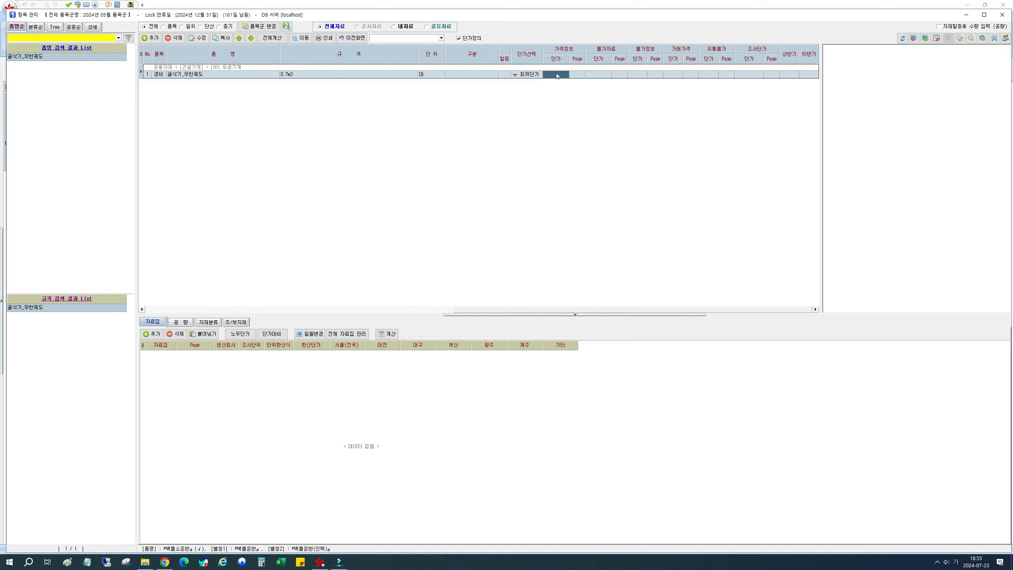
{"action": "left_click", "coordinate": [601, 75]}
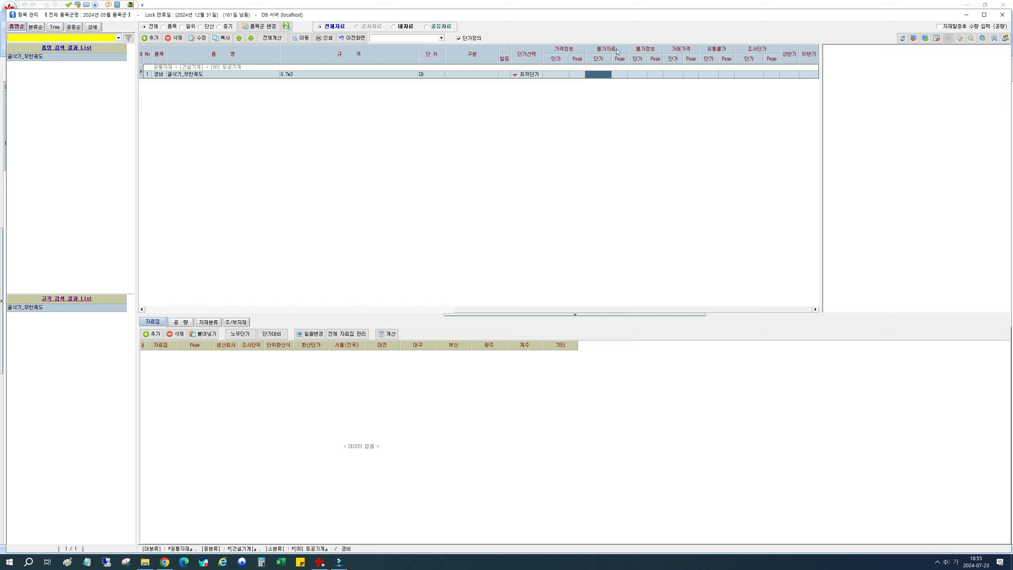
{"action": "left_click", "coordinate": [752, 75]}
{"action": "key", "text": "Return"}
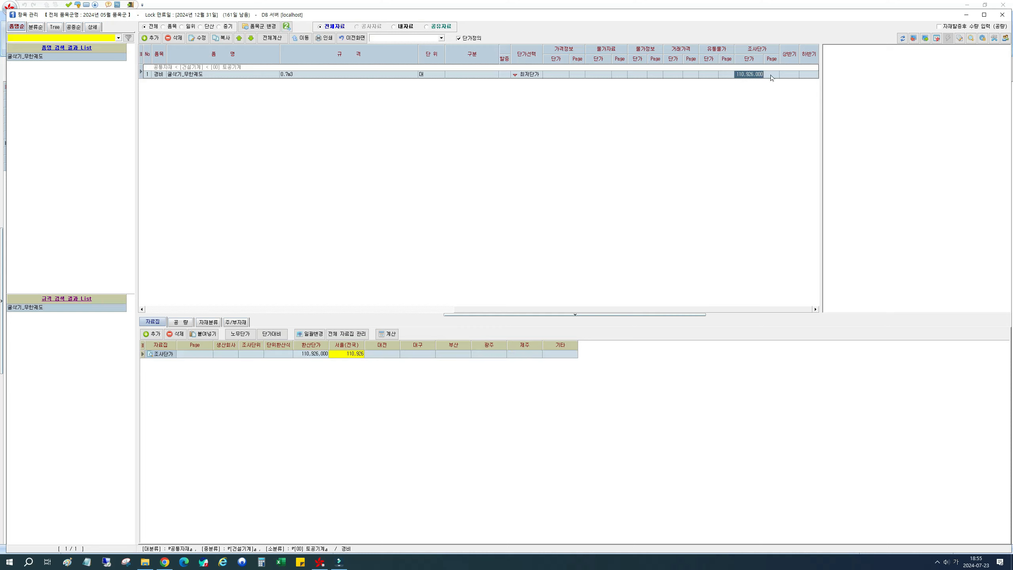
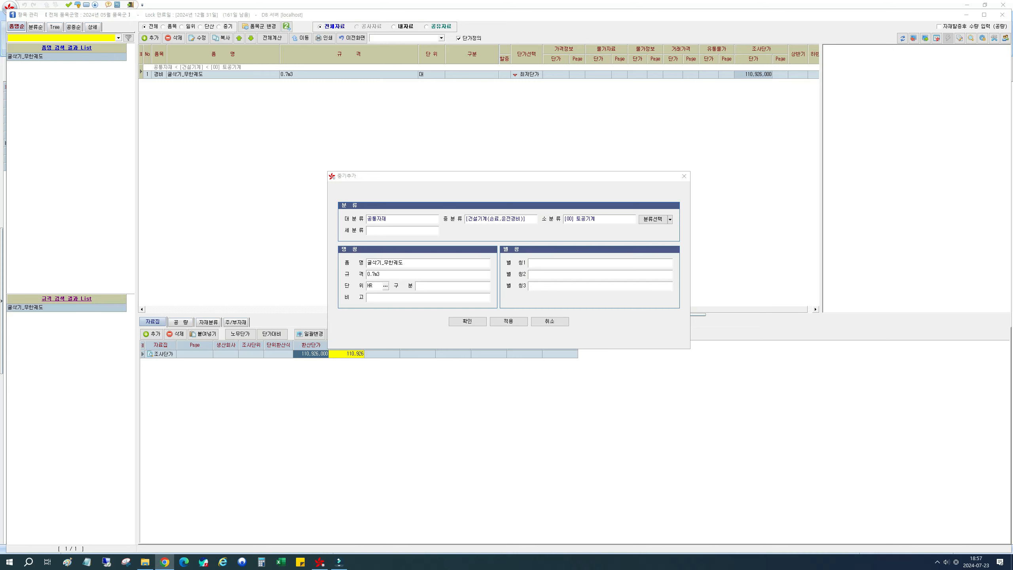
- Check the fuel and miscellaneous material rates of the 0.7 m³ crawler excavator under section 8-4-1 in the standard PDF, and return to the equipment form
{"action": "left_click_drag", "start_coordinate": [1012, 80], "coordinate": [737, 59]}
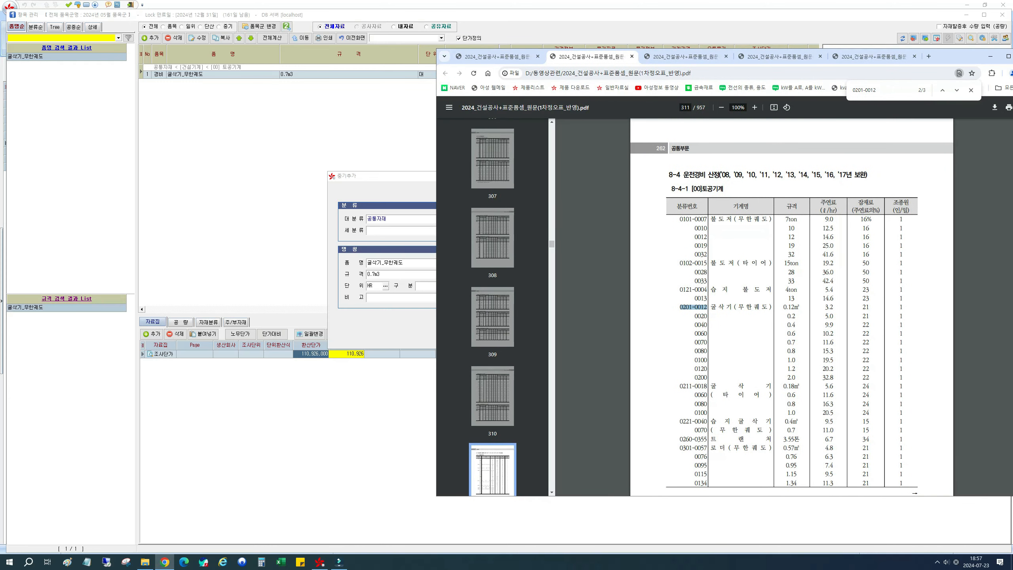
{"action": "left_click", "coordinate": [696, 345]}
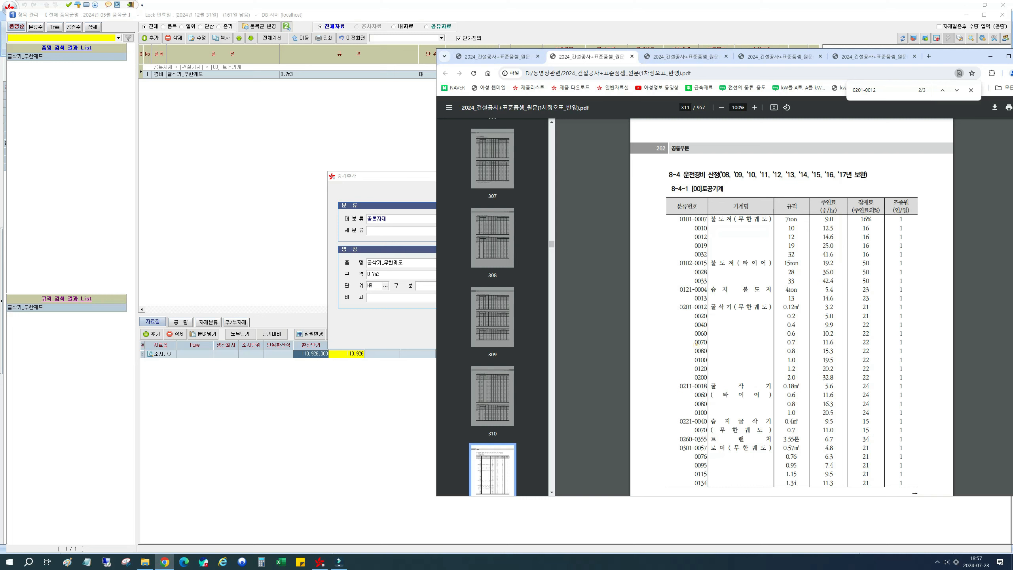
{"action": "left_click", "coordinate": [784, 343]}
{"action": "left_click_drag", "start_coordinate": [784, 343], "coordinate": [792, 344]}
{"action": "double_click", "coordinate": [828, 342]}
{"action": "double_click", "coordinate": [866, 342]}
{"action": "left_click_drag", "start_coordinate": [670, 190], "coordinate": [692, 189]}
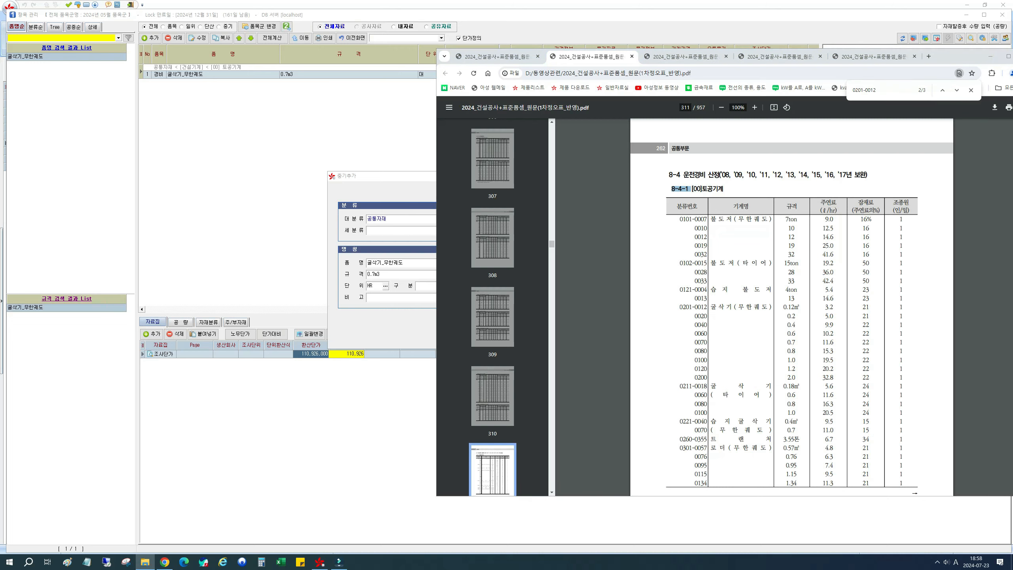
{"action": "left_click_drag", "start_coordinate": [948, 52], "coordinate": [1012, 76]}
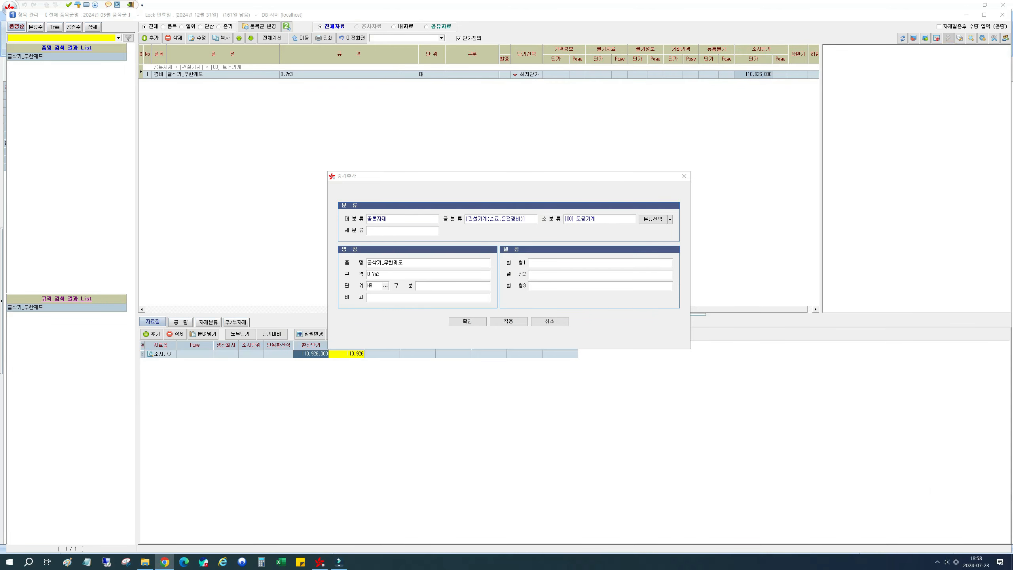
- Enter the 공통8 section reference as the remark (비고) and register the 굴삭기_무한궤도 0.7m3 equipment item with unit HR
{"action": "left_click", "coordinate": [385, 297]}
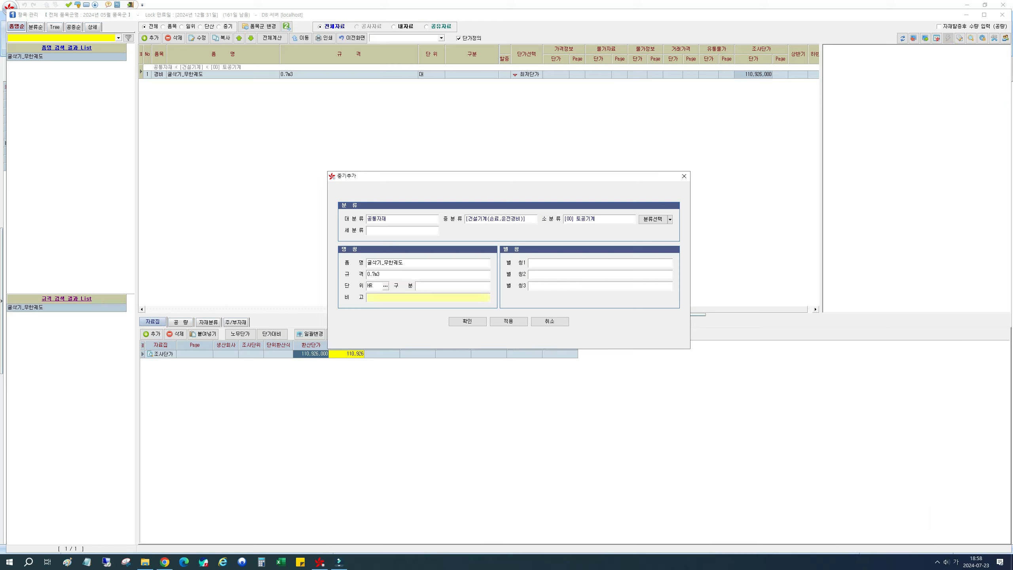
{"action": "type", "text": "공통8-4-1"}
{"action": "left_click_drag", "start_coordinate": [391, 298], "coordinate": [366, 299]}
{"action": "left_click", "coordinate": [472, 324]}
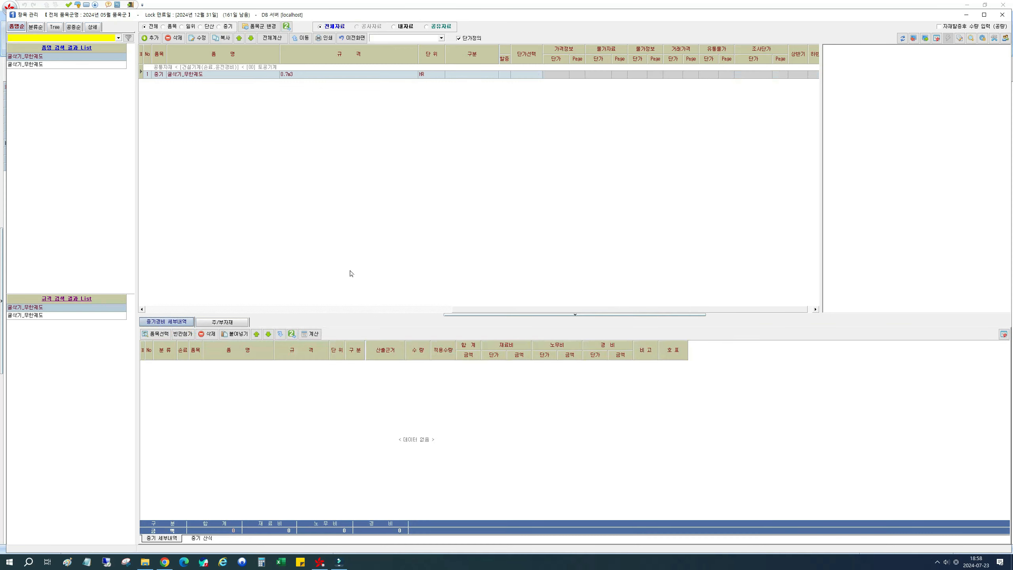
- Enlarge the new equipment item's cost detail area, and recheck the 0.7 m³ crawler excavator's fuel and miscellaneous material rates in the PDF
{"action": "left_click", "coordinate": [158, 75]}
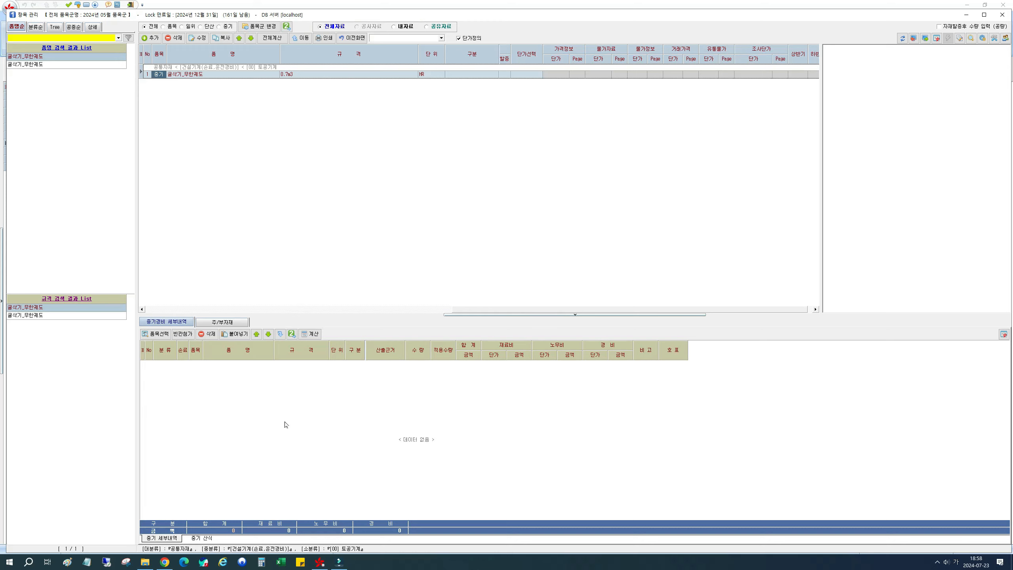
{"action": "left_click_drag", "start_coordinate": [452, 315], "coordinate": [453, 224]}
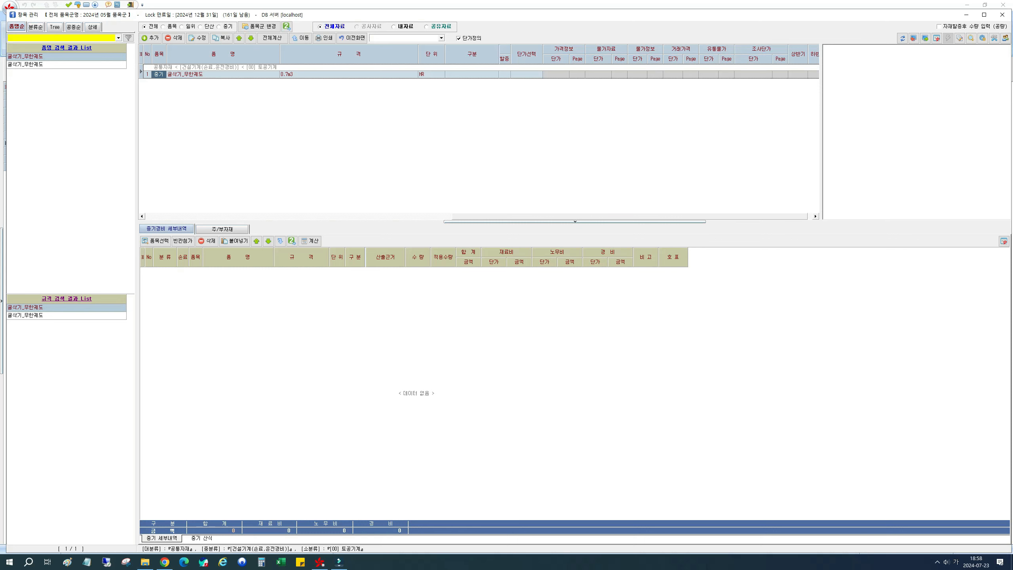
{"action": "left_click_drag", "start_coordinate": [1012, 42], "coordinate": [1012, 56]}
{"action": "left_click_drag", "start_coordinate": [945, 56], "coordinate": [836, 40]}
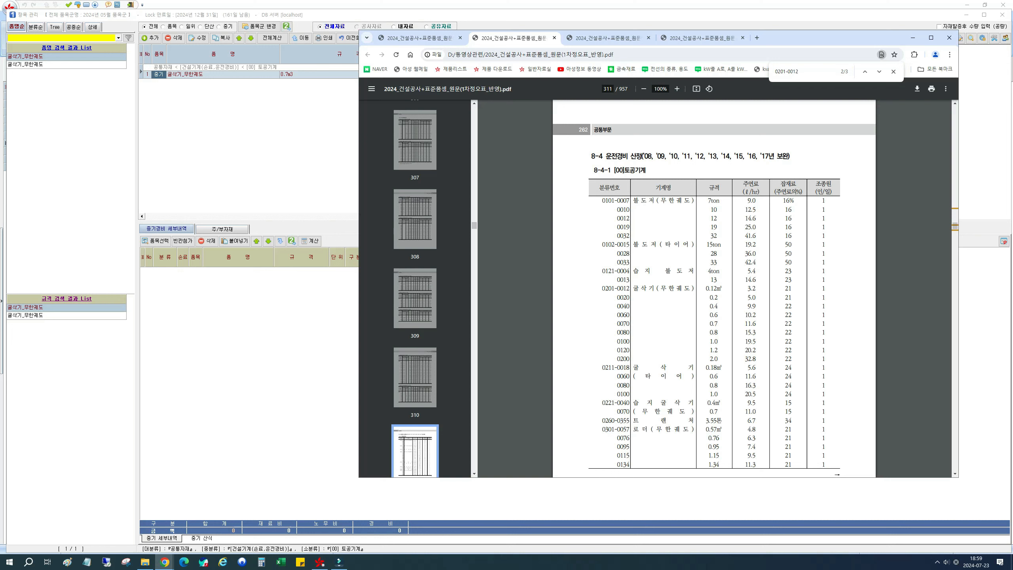
{"action": "double_click", "coordinate": [743, 324]}
{"action": "double_click", "coordinate": [785, 324]}
{"action": "left_click_drag", "start_coordinate": [814, 39], "coordinate": [1012, 63]}
{"action": "left_click", "coordinate": [401, 293]}
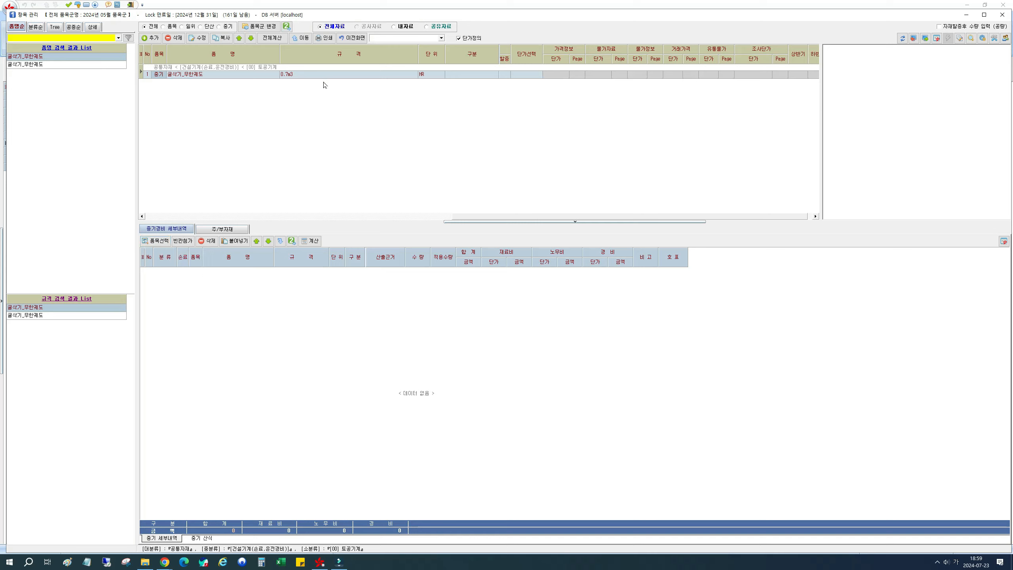
- Search the items for 굴삭기, review the 굴삭기_무한궤도 0.7m3 expense item's properties, and add it to the equipment cost details
{"action": "left_click", "coordinate": [156, 240]}
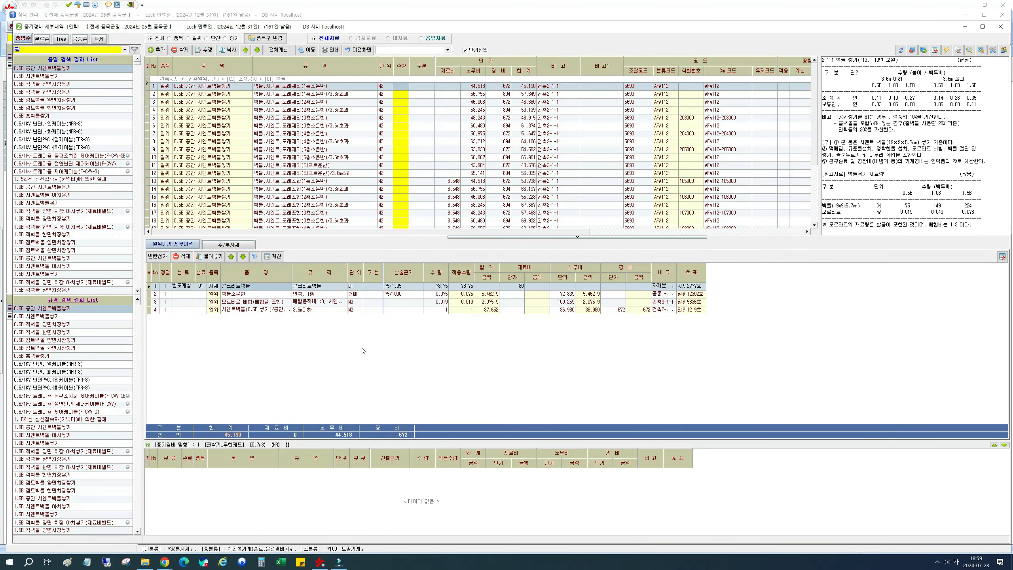
{"action": "type", "text": "굴삭ㄱ"}
{"action": "key", "text": "Return"}
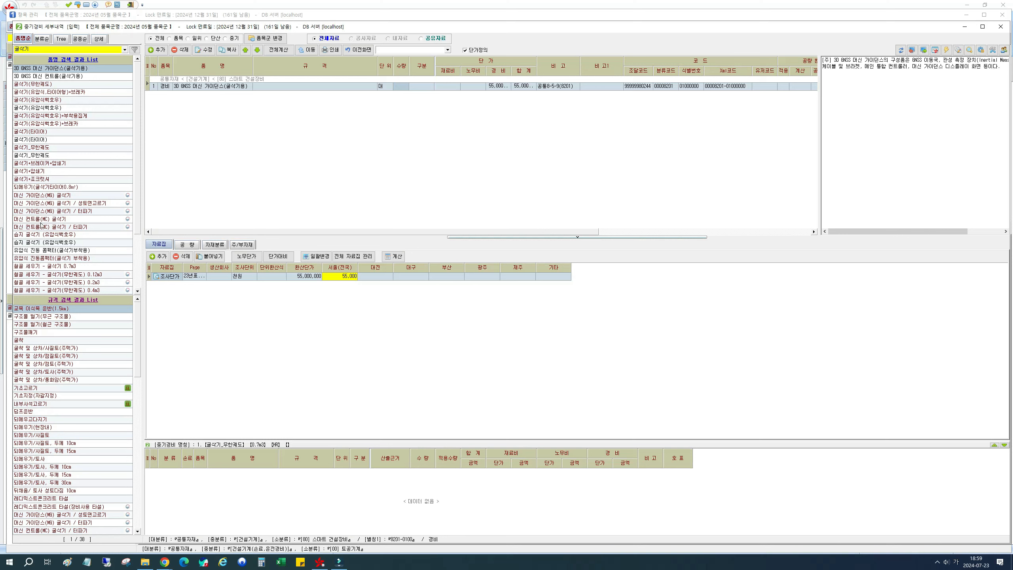
{"action": "left_click", "coordinate": [55, 155]}
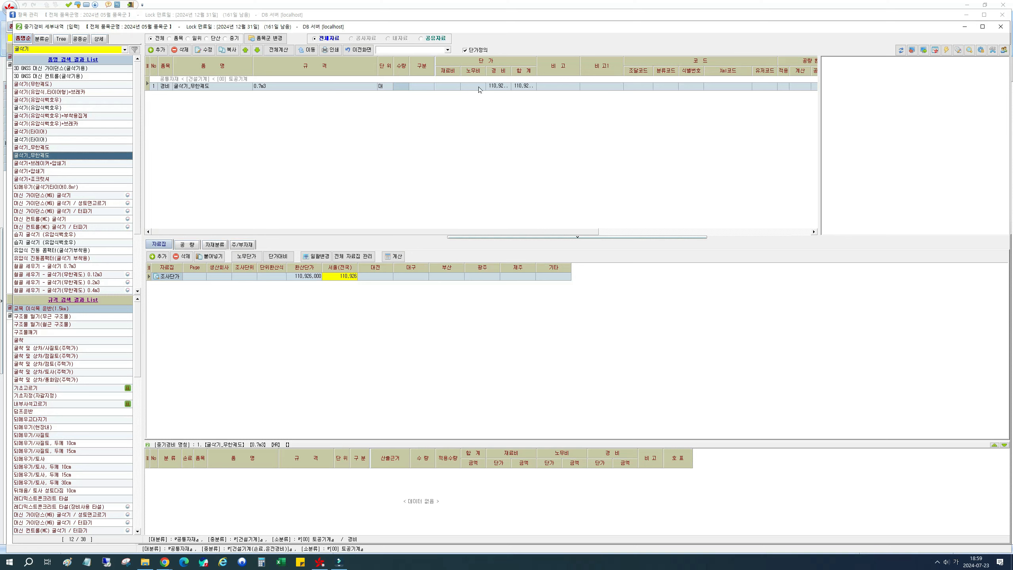
{"action": "left_click", "coordinate": [205, 50]}
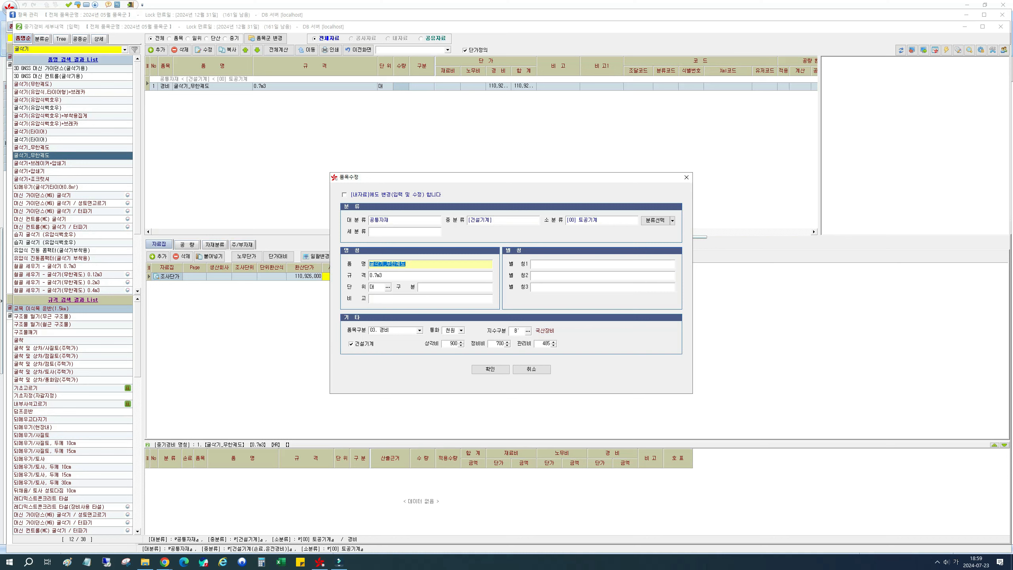
{"action": "left_click", "coordinate": [535, 369]}
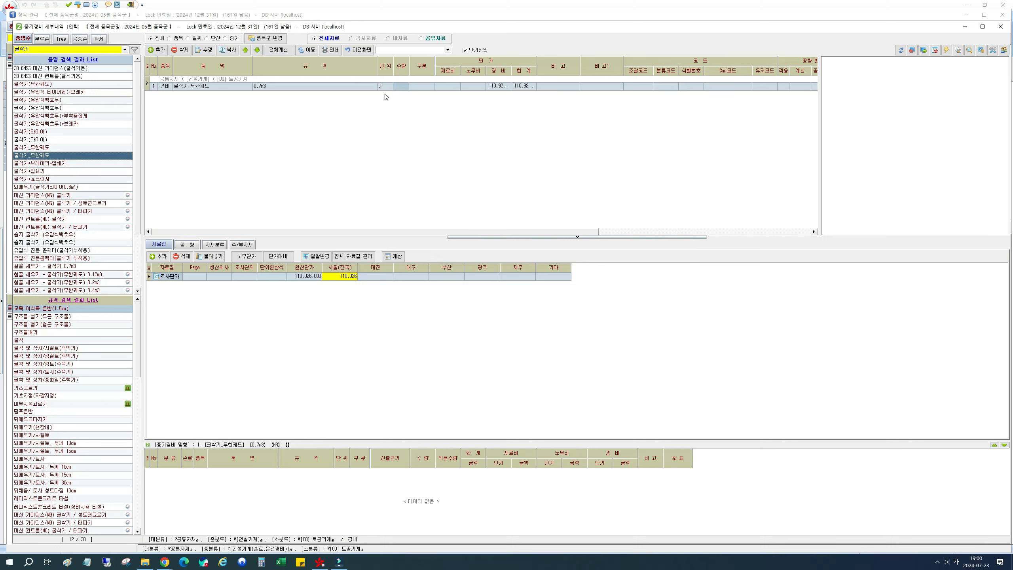
{"action": "left_click", "coordinate": [328, 87]}
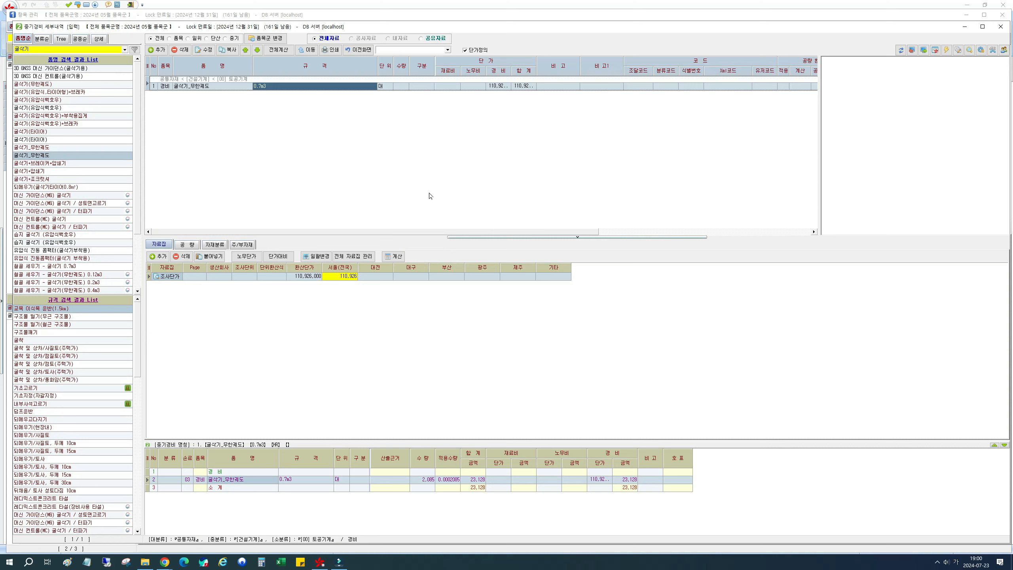
- Compare the quantity and applied quantity of the added 굴삭기_무한궤도 row with the 0201-0070 hourly coefficient total in the PDF
{"action": "left_click", "coordinate": [423, 479]}
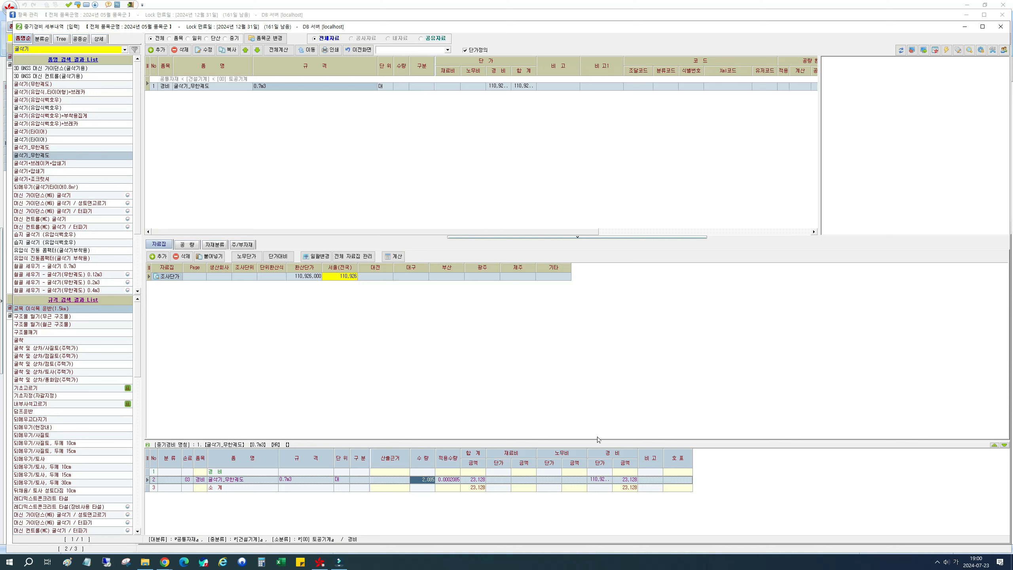
{"action": "left_click", "coordinate": [448, 479]}
{"action": "key", "text": "alt+Tab"}
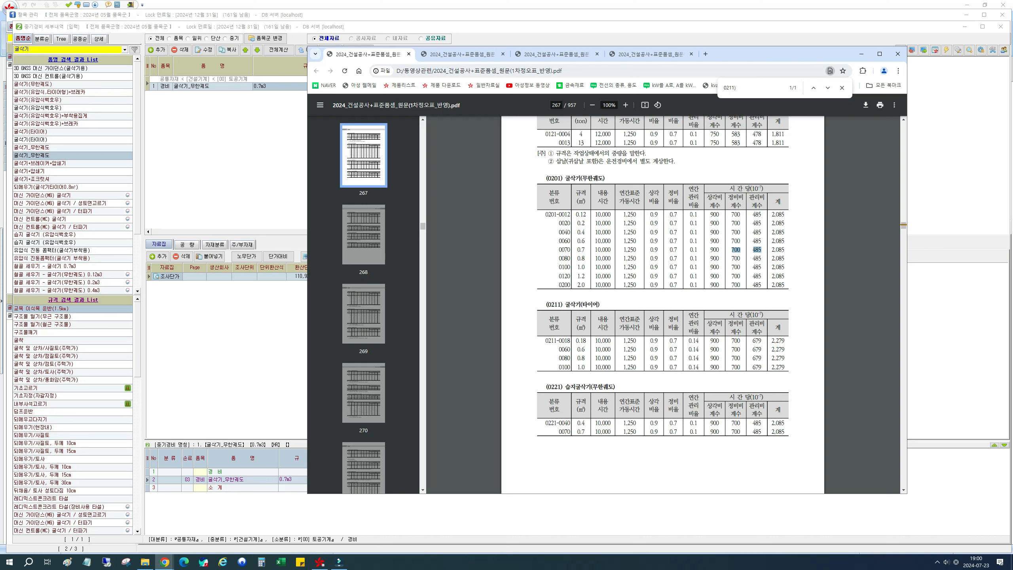
{"action": "left_click_drag", "start_coordinate": [784, 250], "coordinate": [771, 251]}
{"action": "left_click", "coordinate": [746, 55]}
{"action": "left_click_drag", "start_coordinate": [746, 55], "coordinate": [1012, 90]}
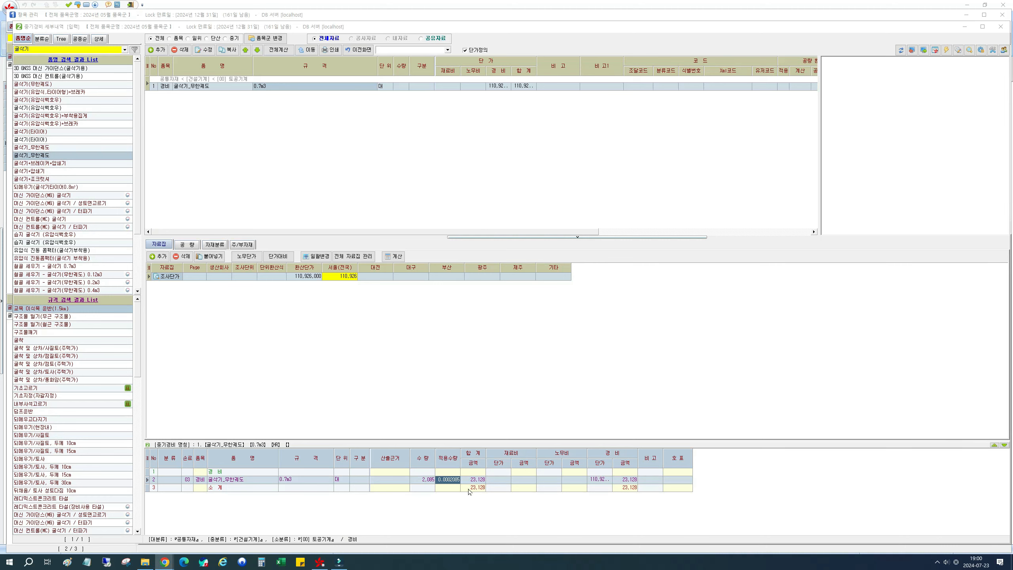
{"action": "left_click", "coordinate": [429, 480]}
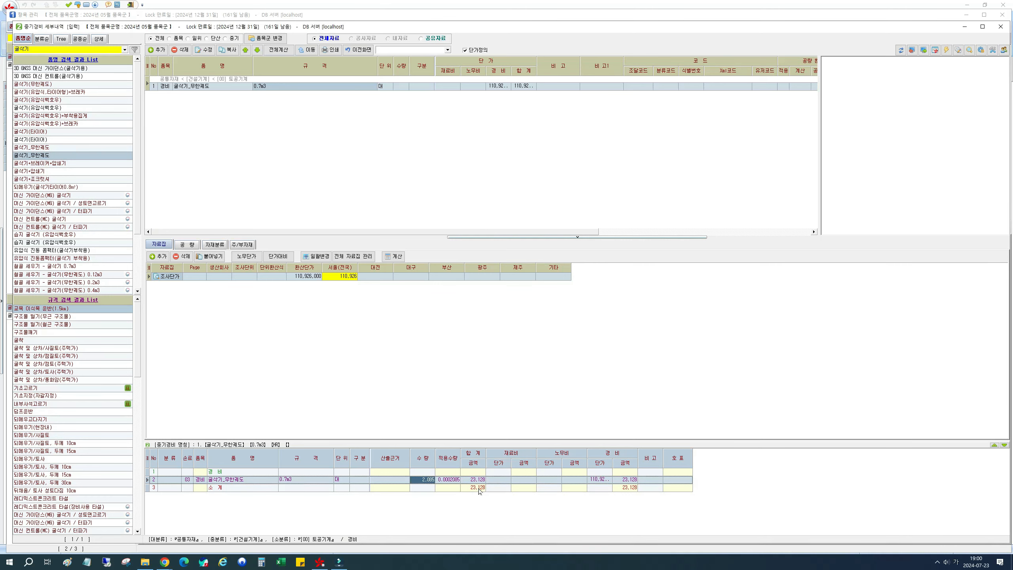
{"action": "left_click", "coordinate": [1012, 419]}
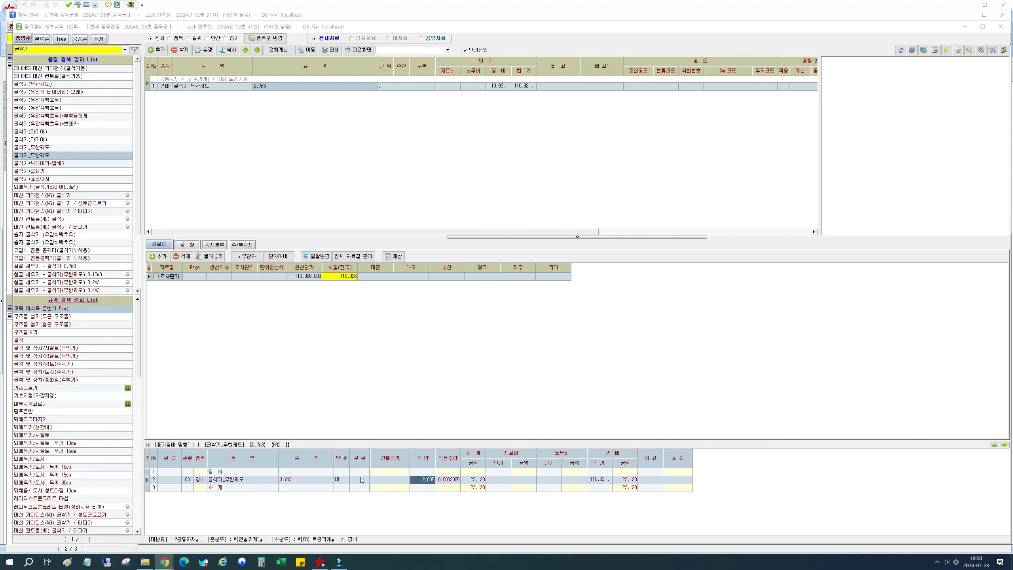
{"action": "left_click", "coordinate": [234, 480]}
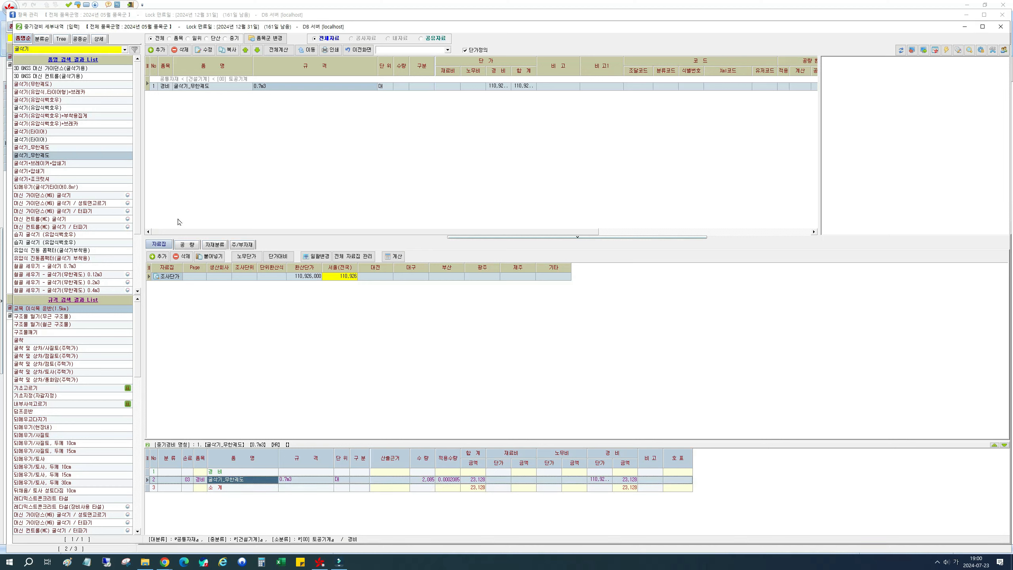
- Search the items for 경유 and add the low-sulfur diesel (경유, 저유황) to the equipment cost details with quantity 11.6
{"action": "double_click", "coordinate": [60, 50]}
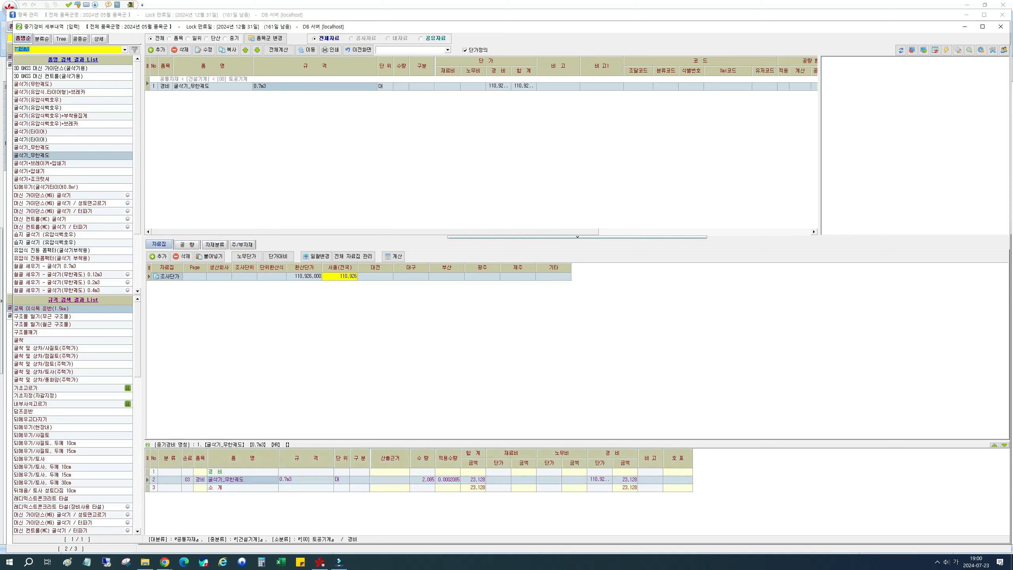
{"action": "type", "text": "겨ㅇ비"}
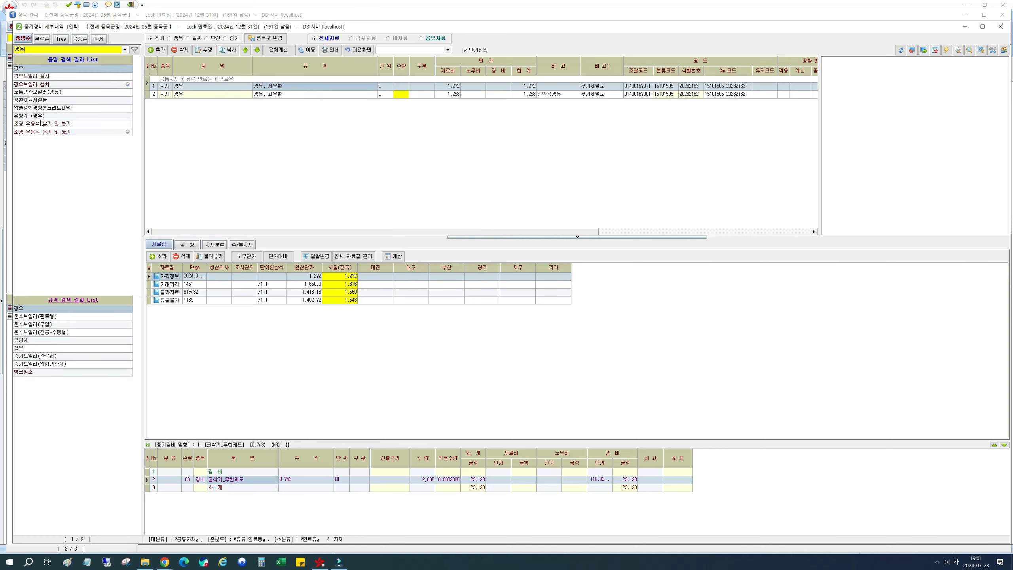
{"action": "left_click", "coordinate": [23, 72]}
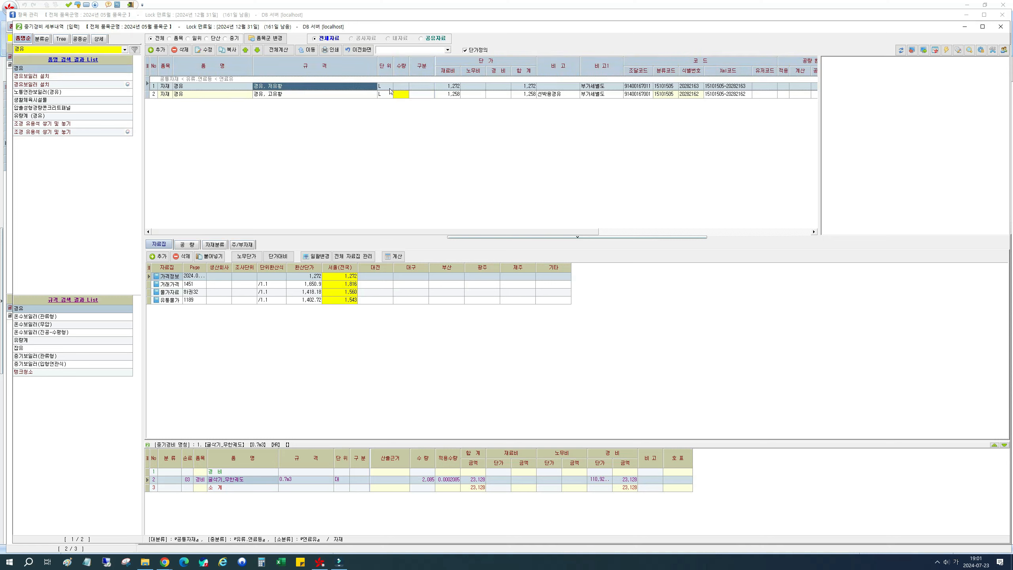
{"action": "left_click", "coordinate": [403, 87]}
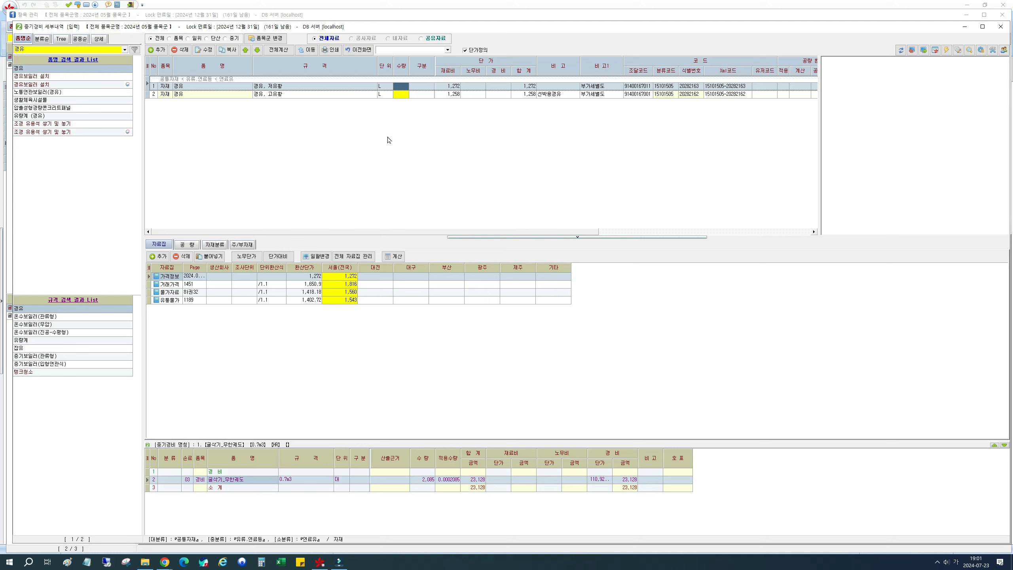
{"action": "type", "text": "11.6"}
{"action": "key", "text": "Return"}
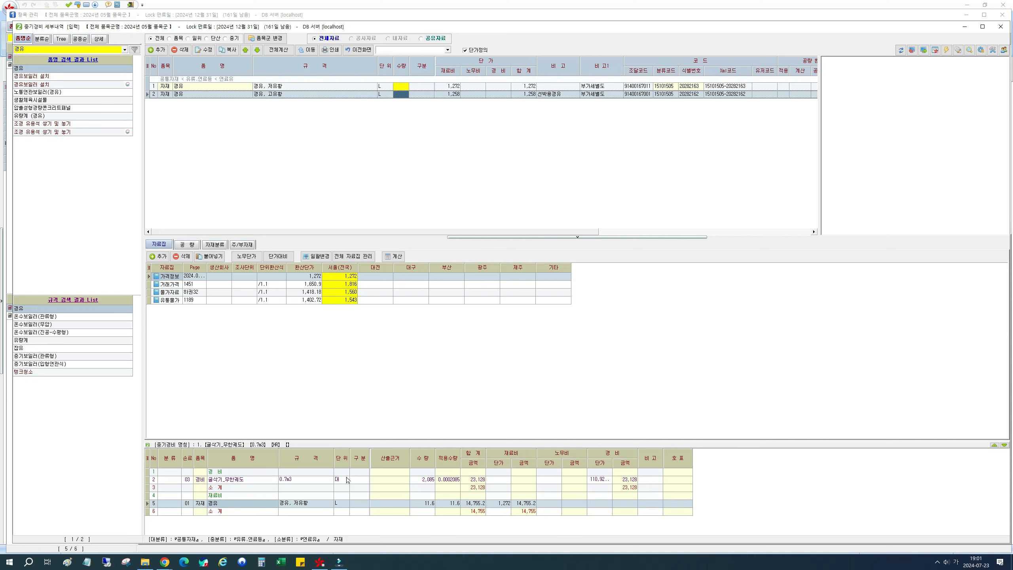
- Search the items for 잡재료 and add the 주연료비의 % entry to the equipment cost details with a rate of 22
{"action": "left_click", "coordinate": [95, 50]}
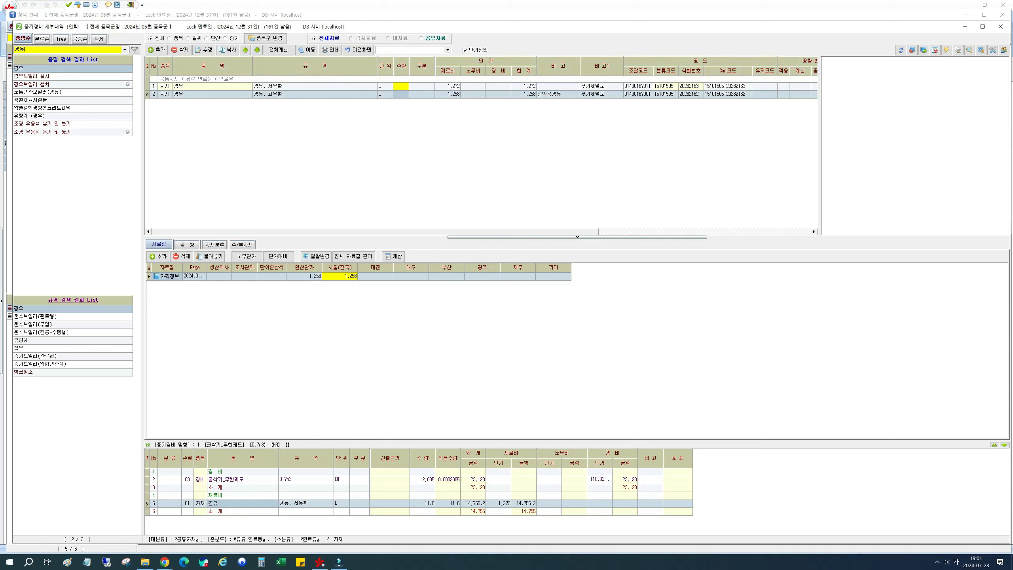
{"action": "double_click", "coordinate": [19, 50]}
{"action": "type", "text": "ㅈ"}
{"action": "type", "text": "잡재료"}
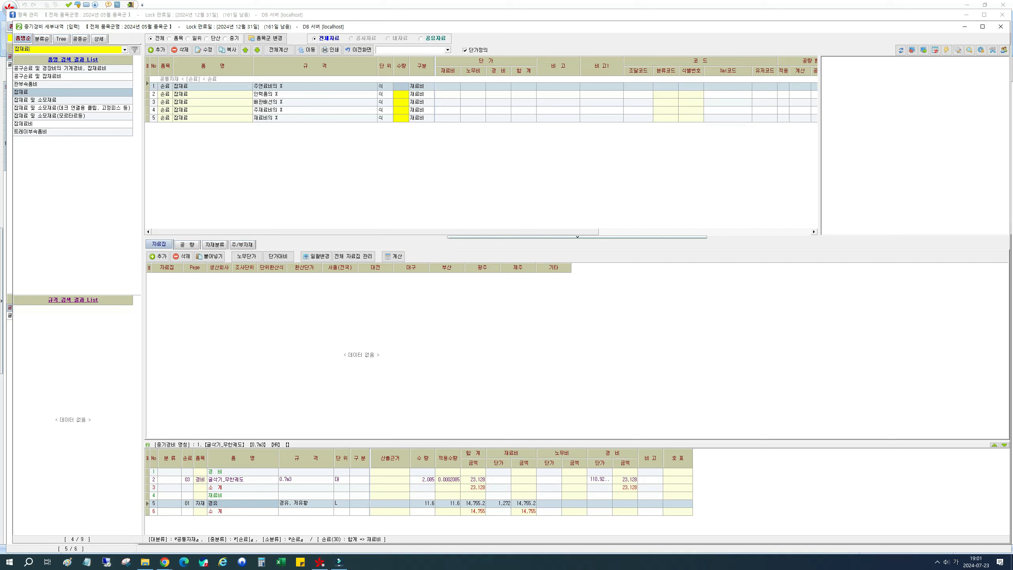
{"action": "left_click", "coordinate": [404, 87]}
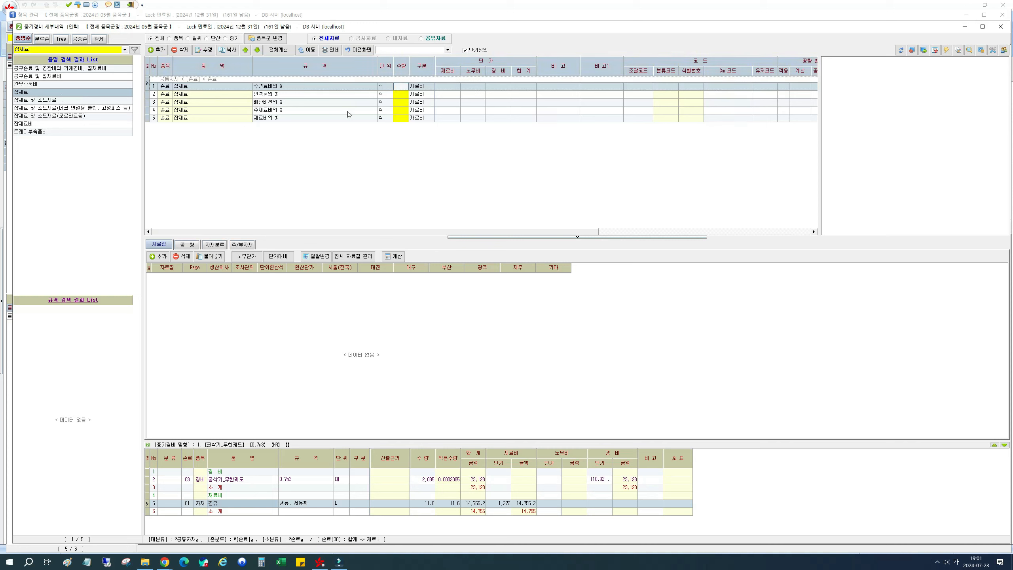
{"action": "type", "text": "22"}
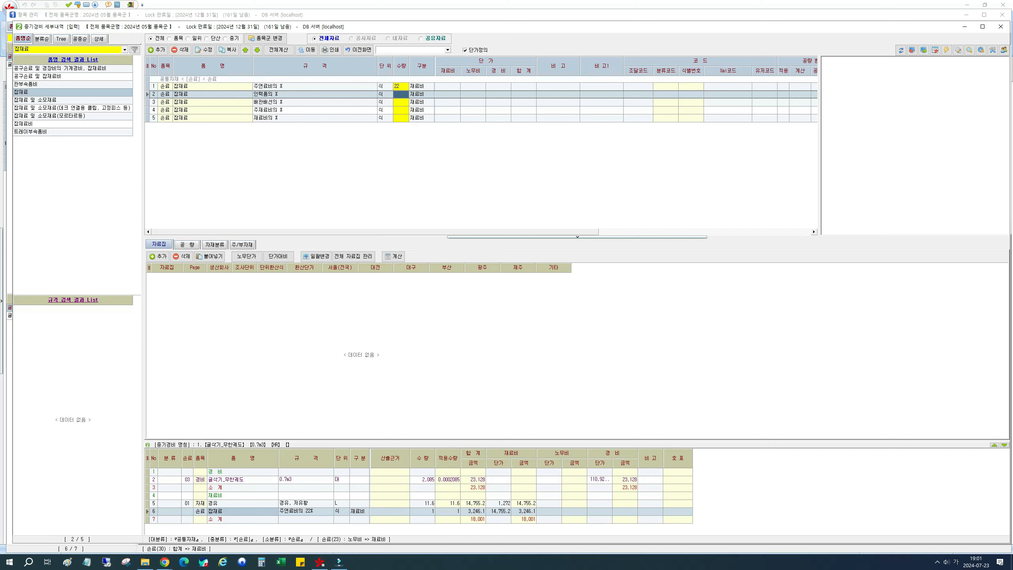
- Check the number of operators (조종원) for the 0.7 m³ crawler excavator in the PDF's section 8-4-1 table
{"action": "left_click_drag", "start_coordinate": [1012, 69], "coordinate": [666, 45]}
{"action": "left_click", "coordinate": [661, 328]}
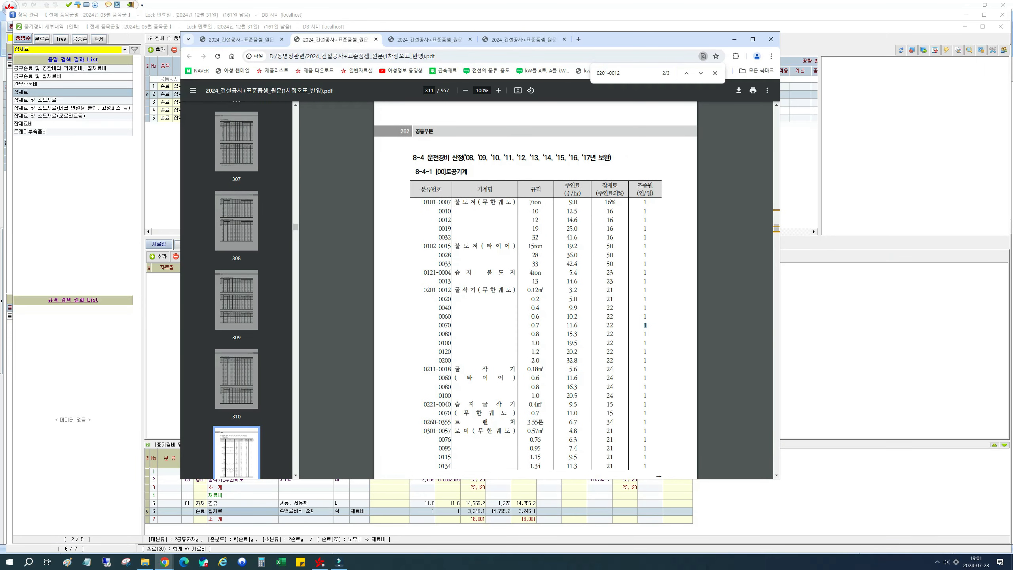
{"action": "left_click_drag", "start_coordinate": [656, 39], "coordinate": [1012, 69]}
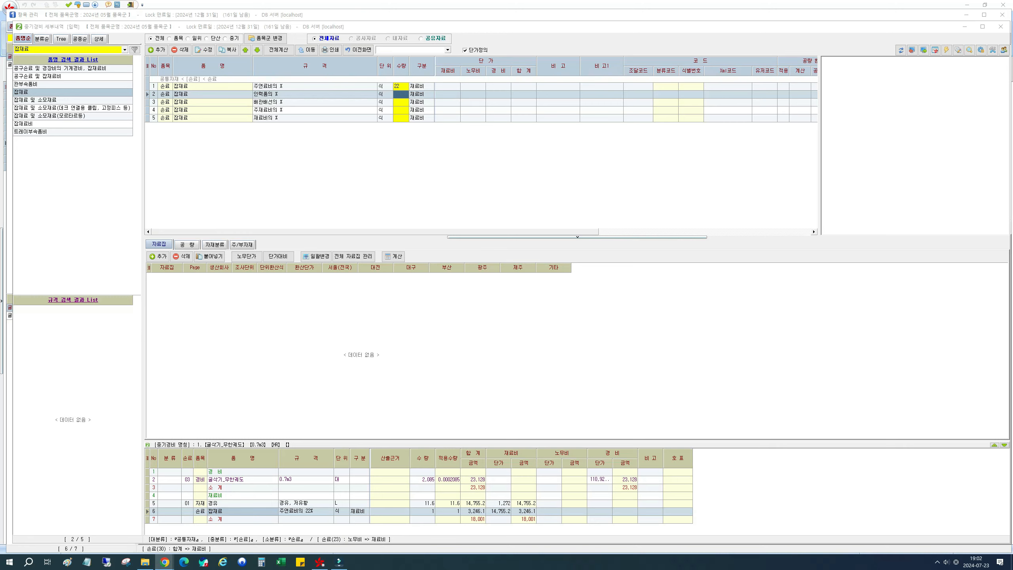
- Check the PDF's section 5 운전사의 구분 table for the operator category that covers 굴삭기
{"action": "left_click_drag", "start_coordinate": [1012, 66], "coordinate": [800, 62]}
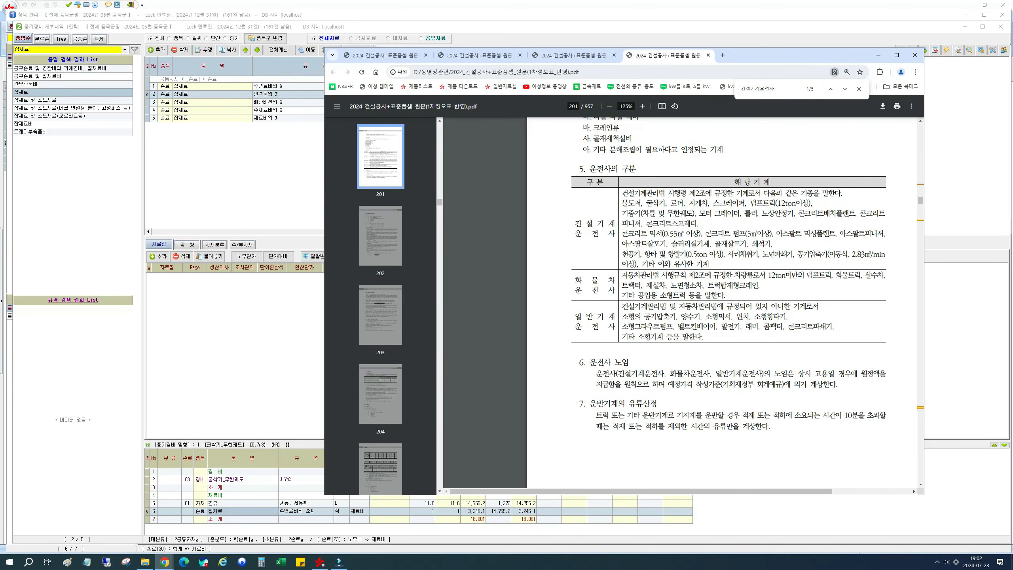
{"action": "left_click_drag", "start_coordinate": [637, 169], "coordinate": [584, 169]}
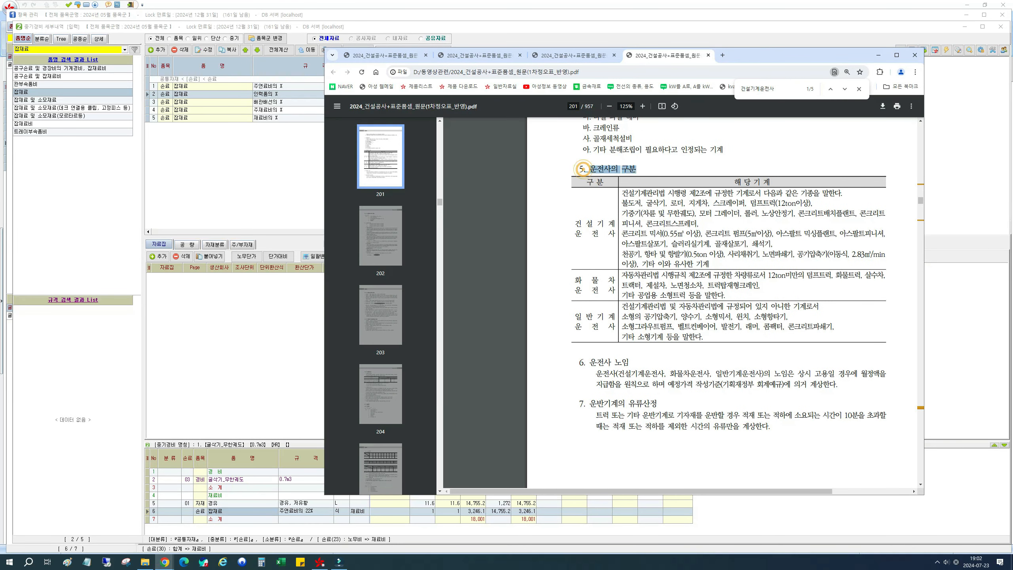
{"action": "left_click_drag", "start_coordinate": [645, 204], "coordinate": [665, 204]}
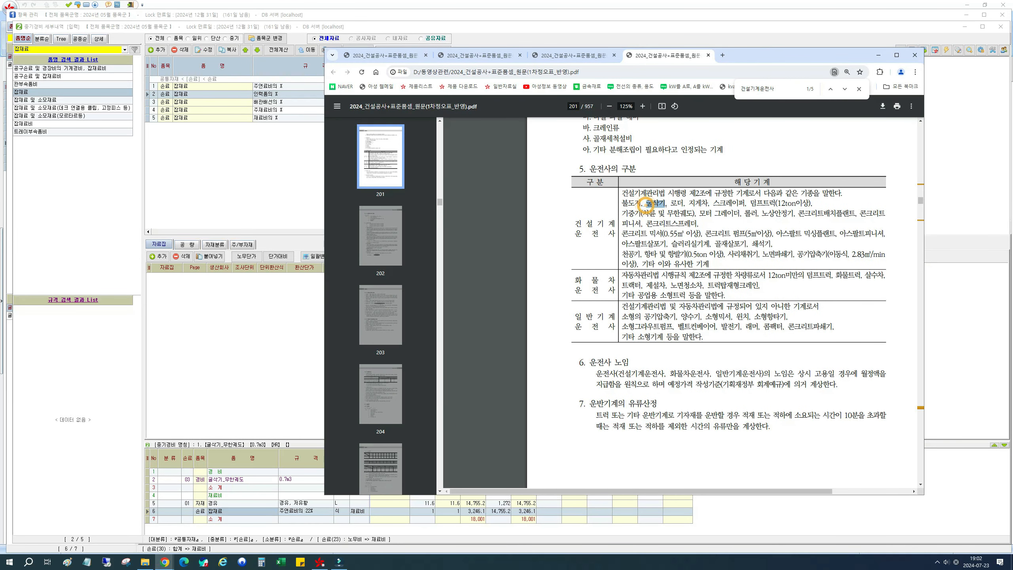
{"action": "left_click", "coordinate": [567, 226]}
{"action": "left_click_drag", "start_coordinate": [786, 55], "coordinate": [1012, 60]}
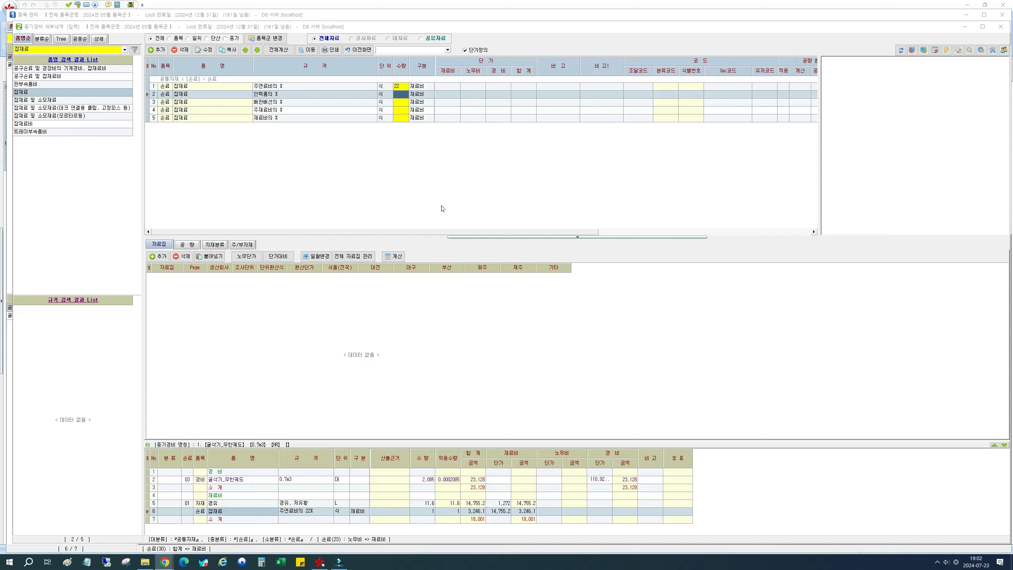
- Search the items for 건설기계운전사 and add the 일반공사 직종 entry to the equipment cost details with quantity 1 under the name 건설기계운전사
{"action": "double_click", "coordinate": [25, 49]}
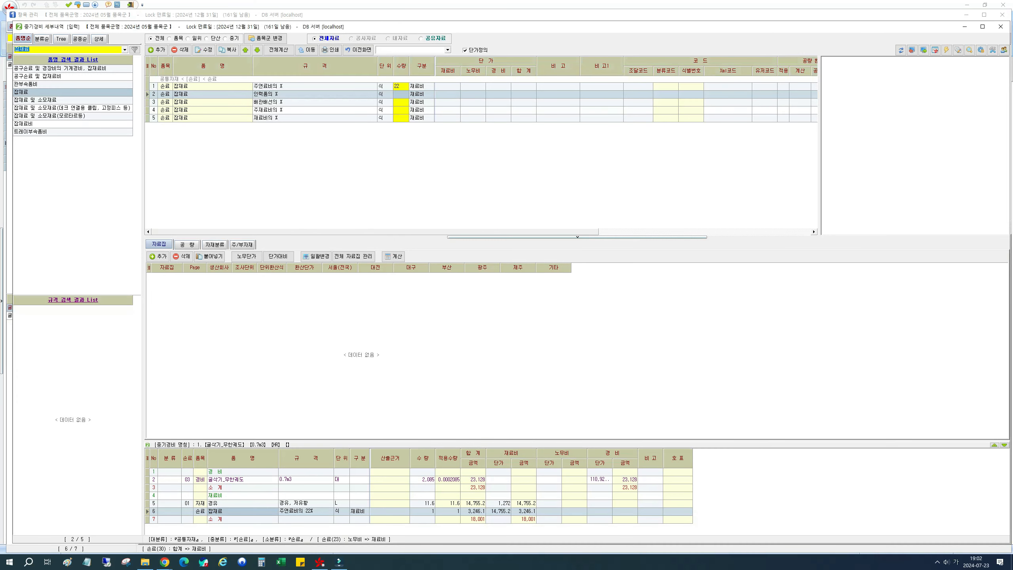
{"action": "type", "text": "건서ㄹ기계부ㄴ전새"}
{"action": "left_click", "coordinate": [289, 91]}
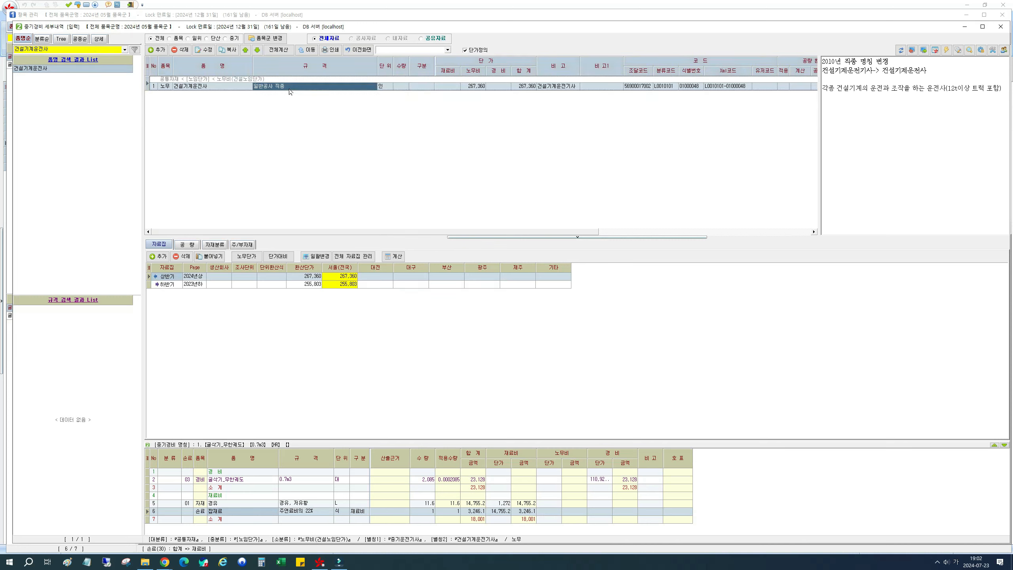
{"action": "left_click", "coordinate": [408, 87]}
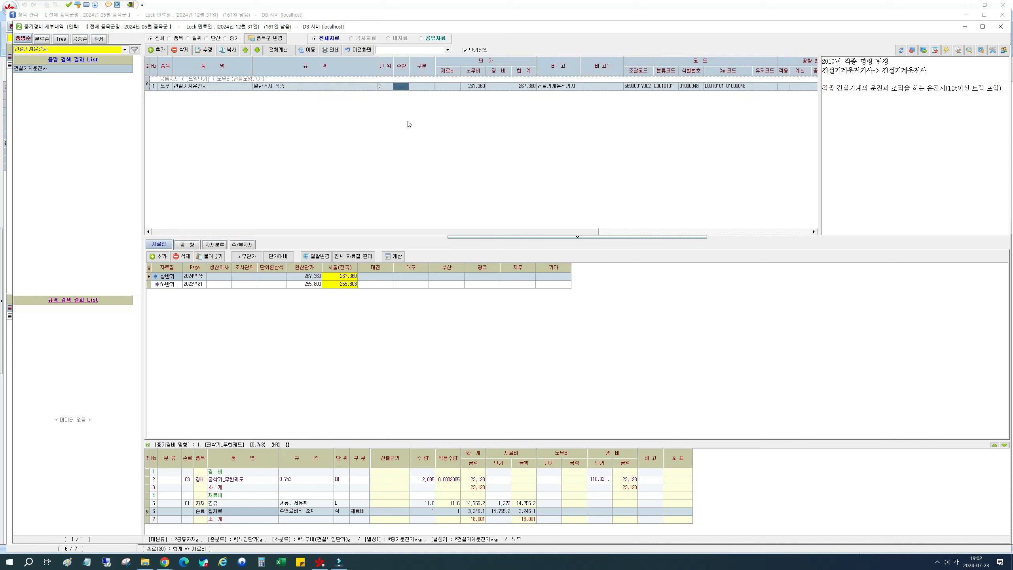
{"action": "type", "text": "1"}
{"action": "key", "text": "Return"}
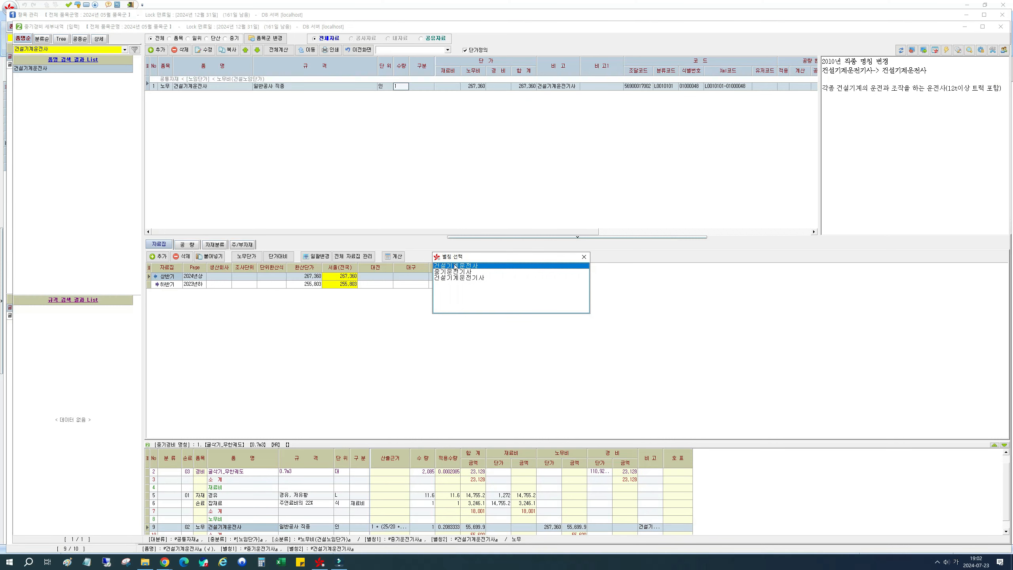
{"action": "double_click", "coordinate": [455, 267]}
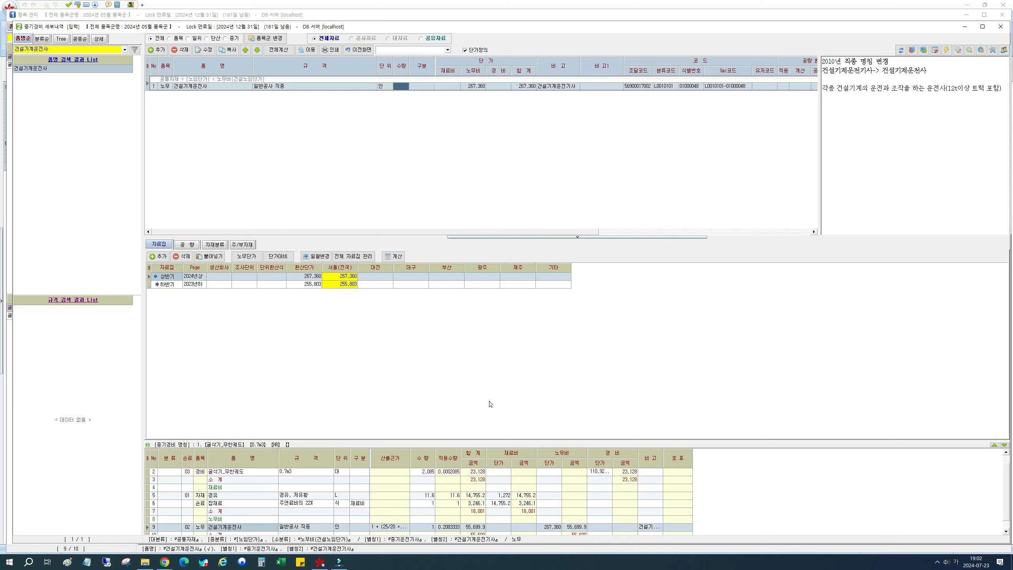
- Widen the 산출근거 column and examine the 건설기계운전사 row's formula alongside the operator labour rule in the PDF's section 8-1-6
{"action": "left_click", "coordinate": [388, 528]}
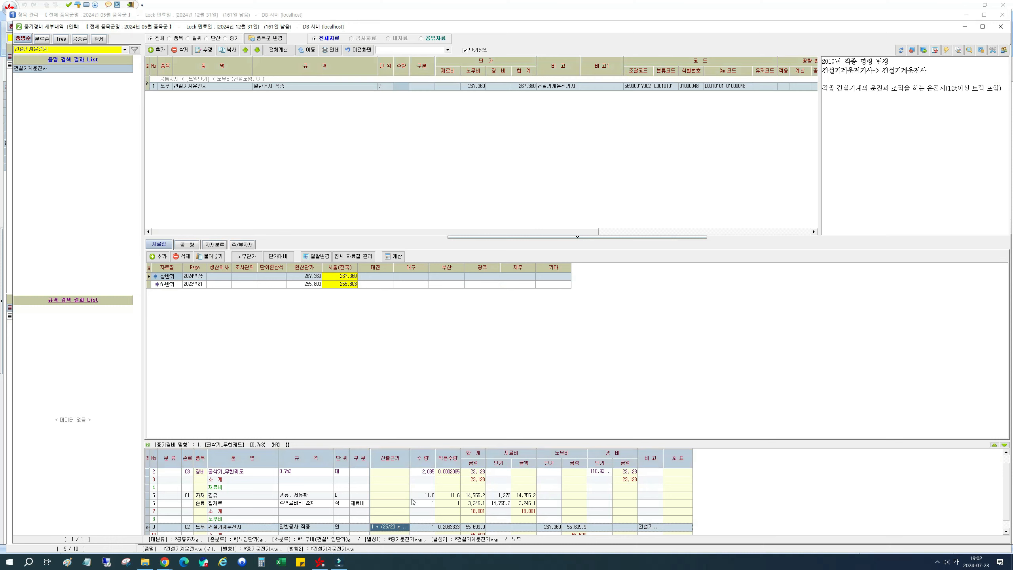
{"action": "left_click_drag", "start_coordinate": [415, 464], "coordinate": [435, 464]}
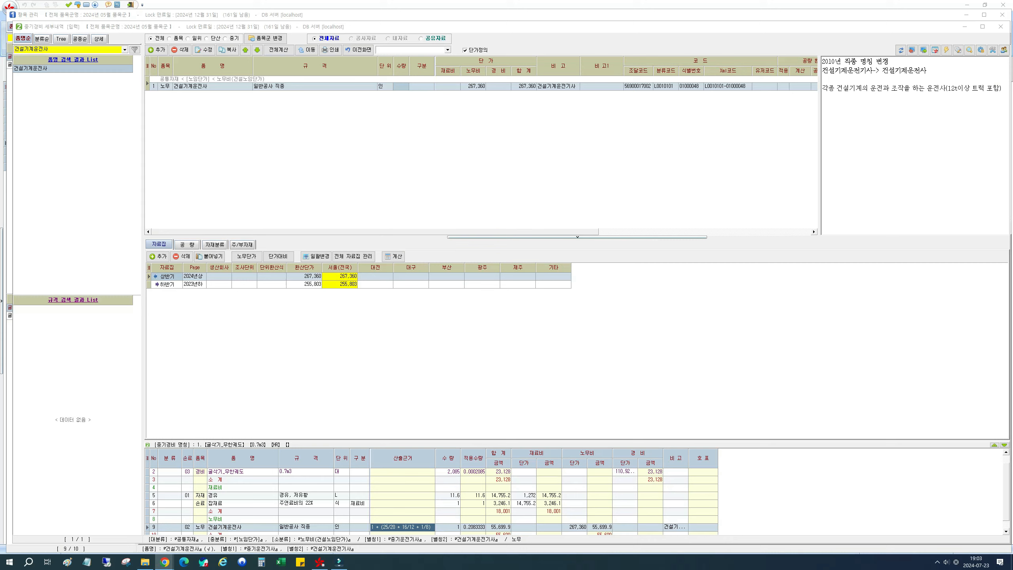
{"action": "left_click_drag", "start_coordinate": [1012, 95], "coordinate": [784, 54]}
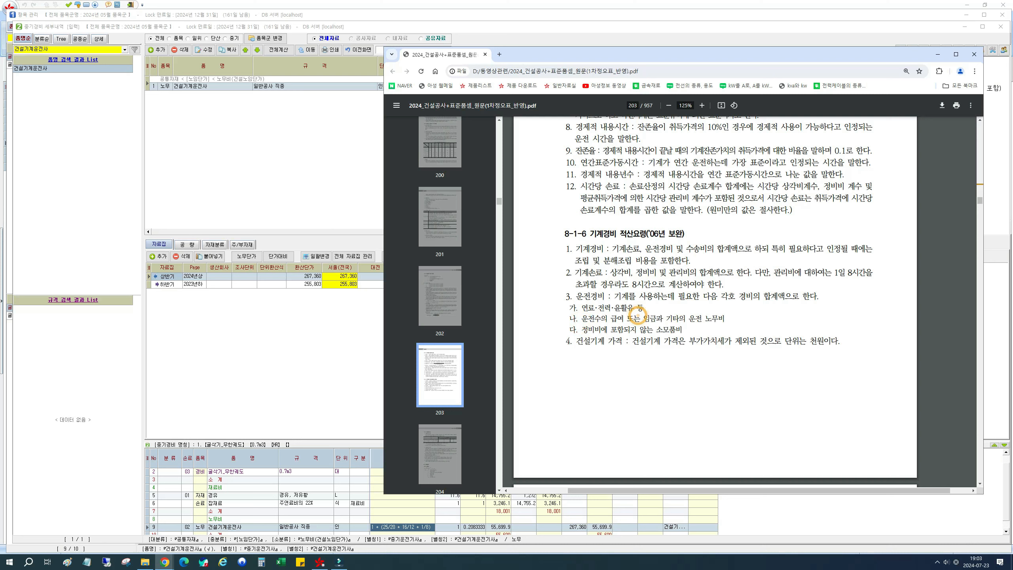
{"action": "left_click_drag", "start_coordinate": [644, 319], "coordinate": [724, 318]}
{"action": "left_click_drag", "start_coordinate": [709, 59], "coordinate": [1012, 83]}
{"action": "left_click", "coordinate": [419, 385]}
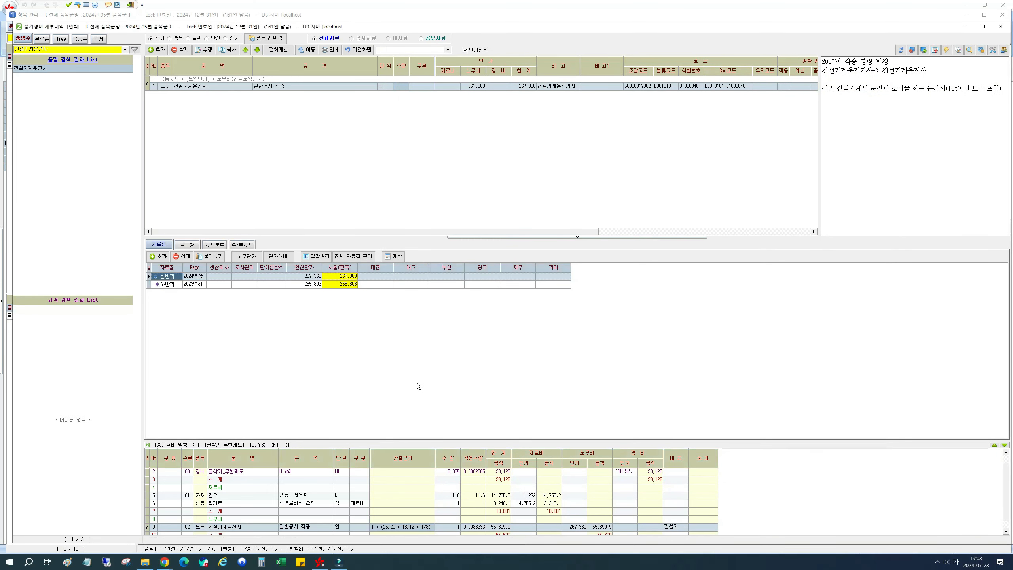
{"action": "left_click", "coordinate": [410, 531]}
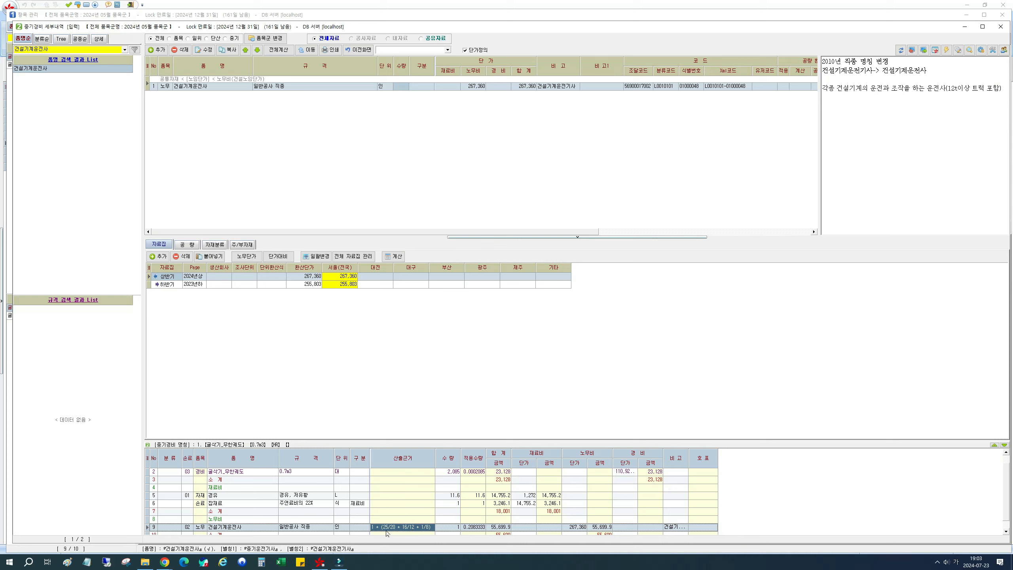
{"action": "left_click", "coordinate": [440, 529]}
{"action": "left_click", "coordinate": [381, 126]}
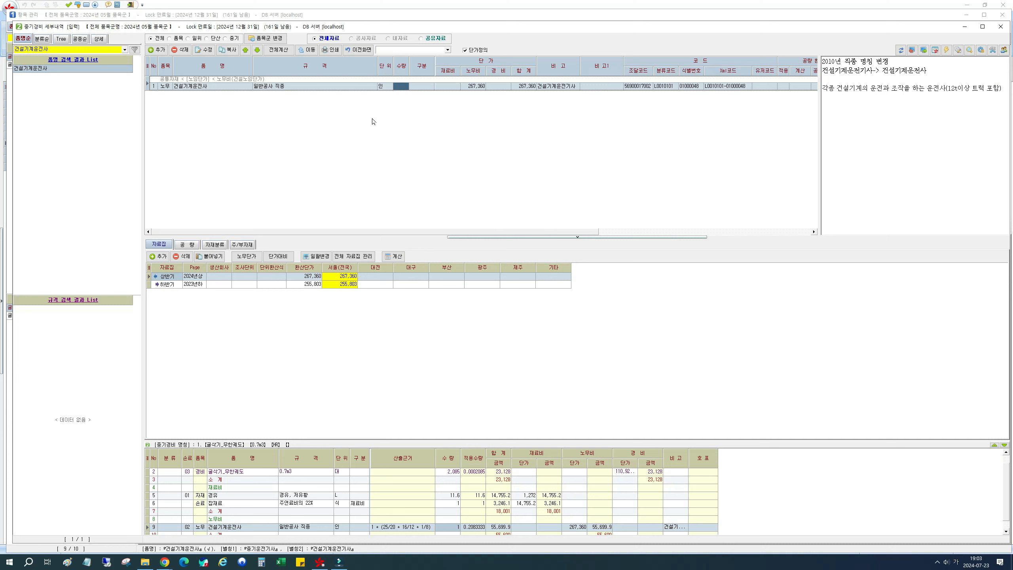
- Return to the item management screen and review the material, labour and expense unit prices of the 0.7m3 굴삭기_무한궤도 equipment item
{"action": "left_click", "coordinate": [360, 50]}
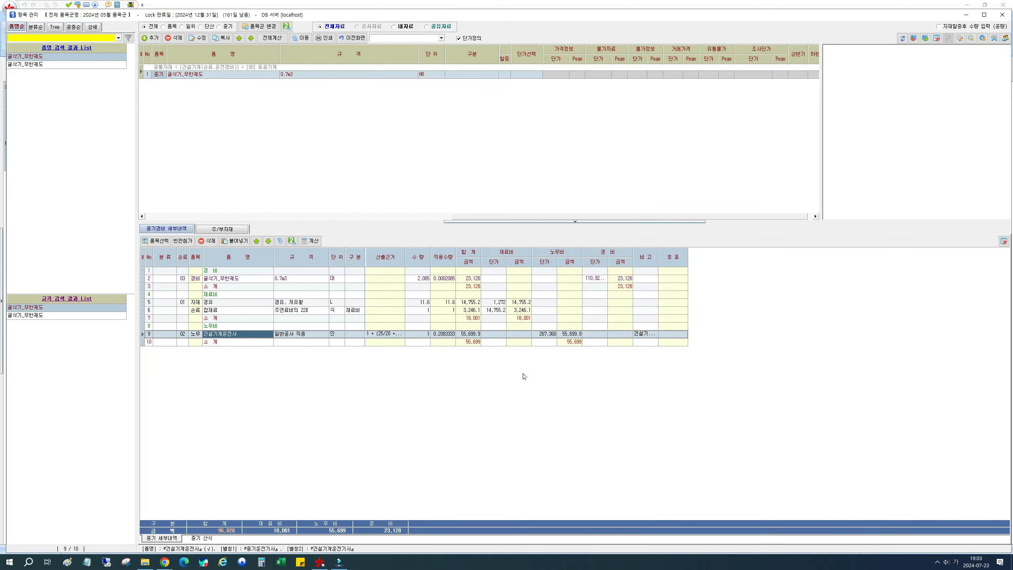
{"action": "left_click", "coordinate": [215, 75]}
{"action": "left_click", "coordinate": [298, 76]}
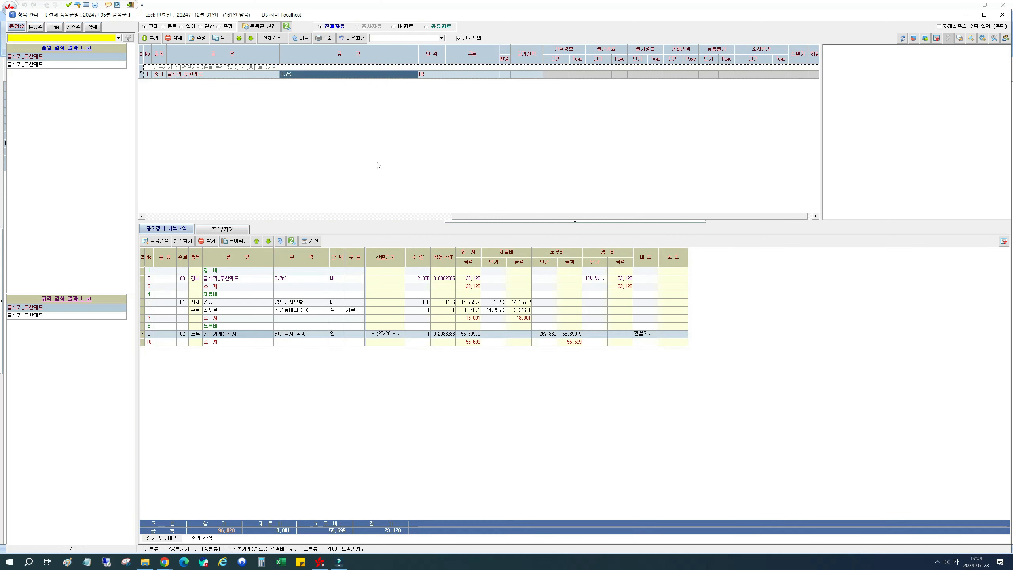
{"action": "left_click_drag", "start_coordinate": [468, 218], "coordinate": [159, 218]}
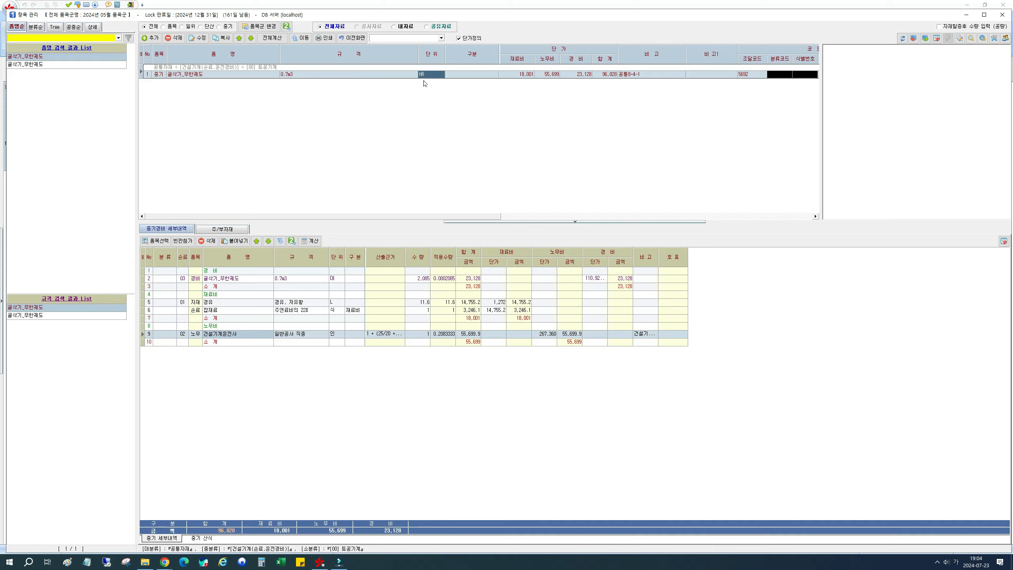
{"action": "left_click", "coordinate": [583, 75]}
- Check the PDF's section 8-1-7 for the crawler excavator's rock-work surcharge rate and the exclusion of management cost
{"action": "key", "text": "alt+Tab"}
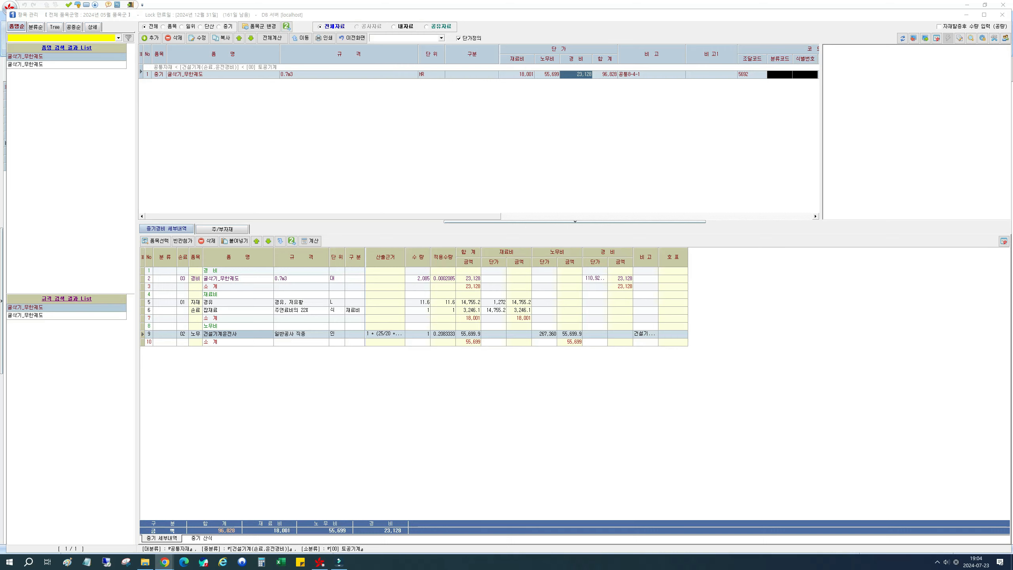
{"action": "left_click_drag", "start_coordinate": [1012, 140], "coordinate": [751, 60]}
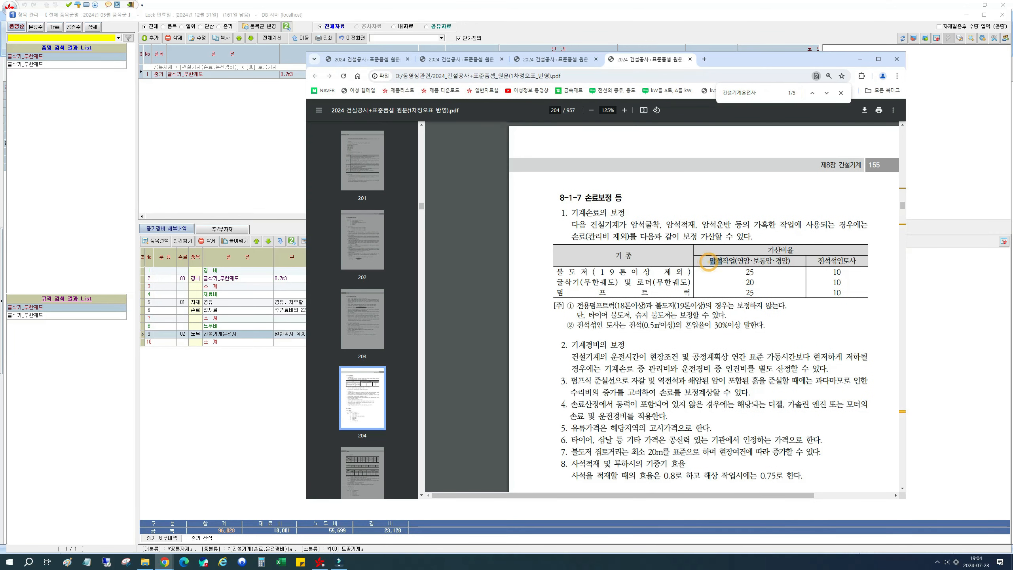
{"action": "left_click_drag", "start_coordinate": [740, 262], "coordinate": [788, 264]}
{"action": "left_click", "coordinate": [785, 264]}
{"action": "double_click", "coordinate": [558, 281]}
{"action": "double_click", "coordinate": [745, 283]}
{"action": "left_click", "coordinate": [734, 59]}
{"action": "left_click_drag", "start_coordinate": [629, 237], "coordinate": [587, 236]}
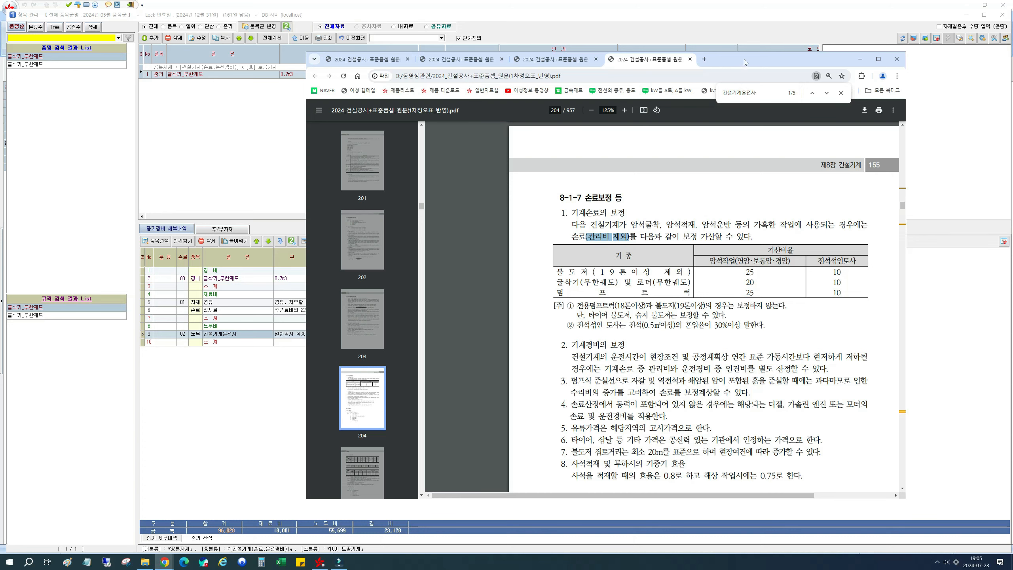
{"action": "left_click_drag", "start_coordinate": [744, 60], "coordinate": [1012, 81]}
{"action": "left_click", "coordinate": [786, 62]}
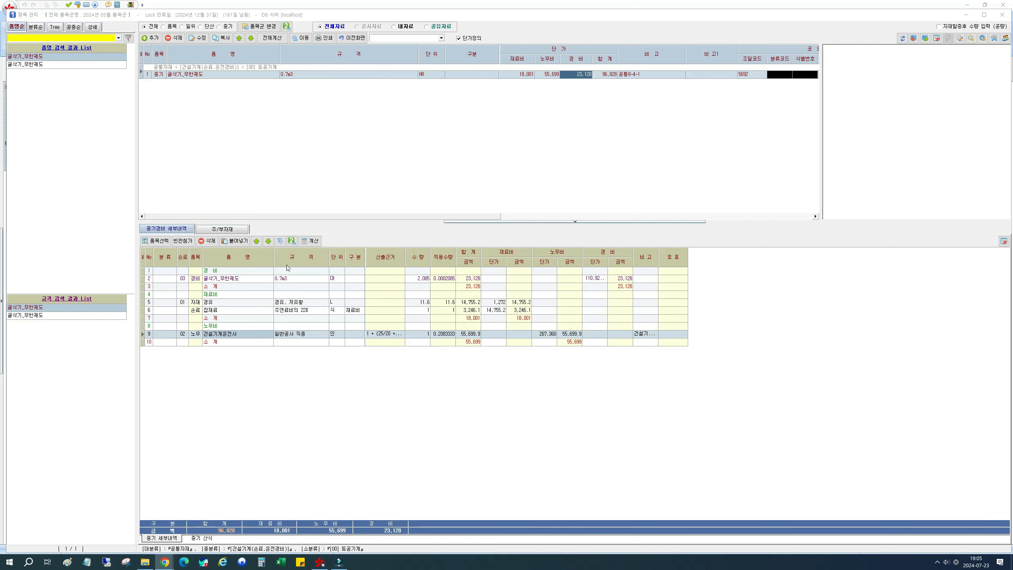
- Open the 굴삭기_무한궤도 0.7m3 machinery price item from the cost details and check its 상각비, 정비비 and 관리비 coefficients
{"action": "left_click", "coordinate": [228, 282]}
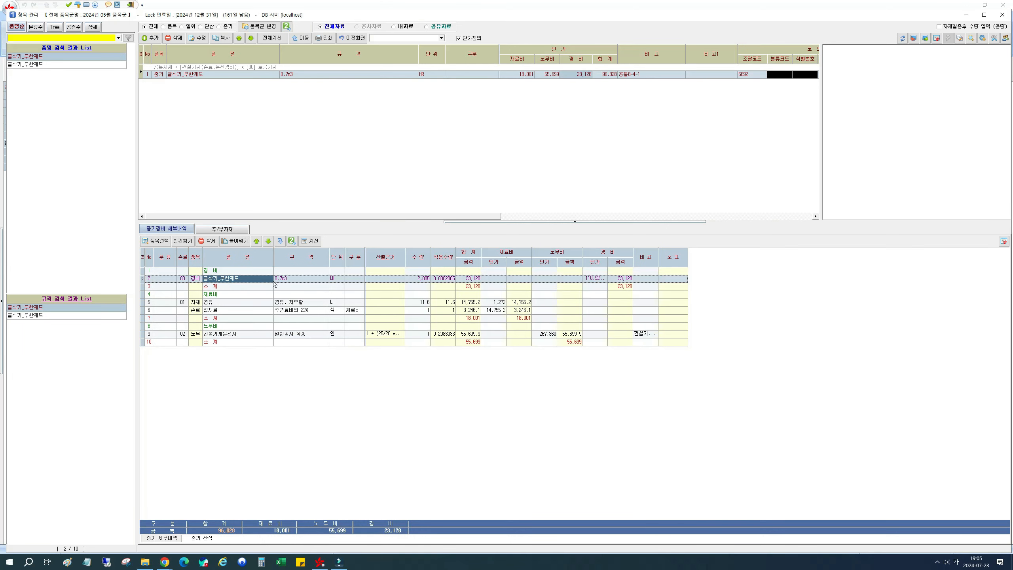
{"action": "double_click", "coordinate": [287, 282]}
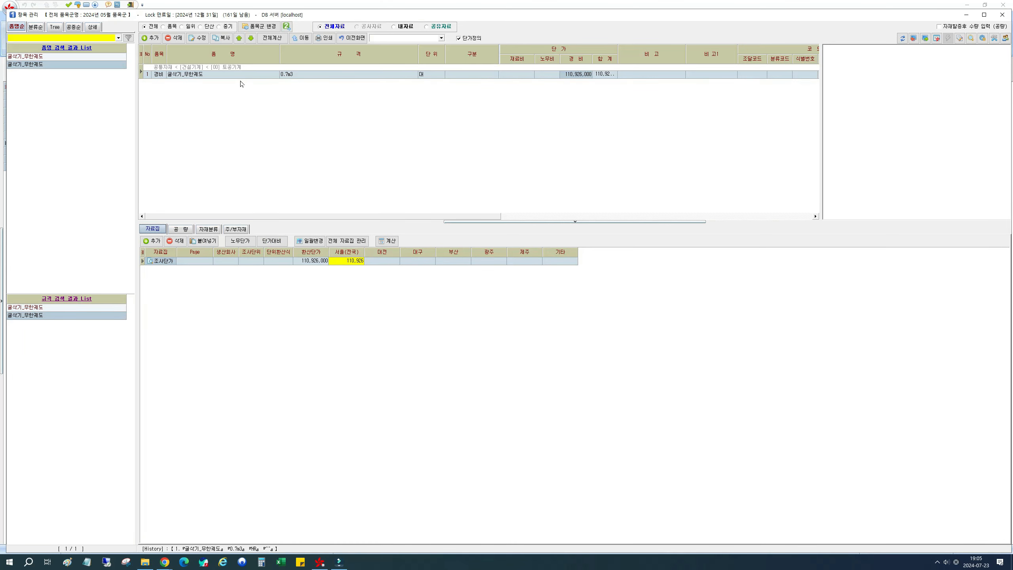
{"action": "left_click", "coordinate": [243, 76]}
{"action": "left_click", "coordinate": [198, 38]}
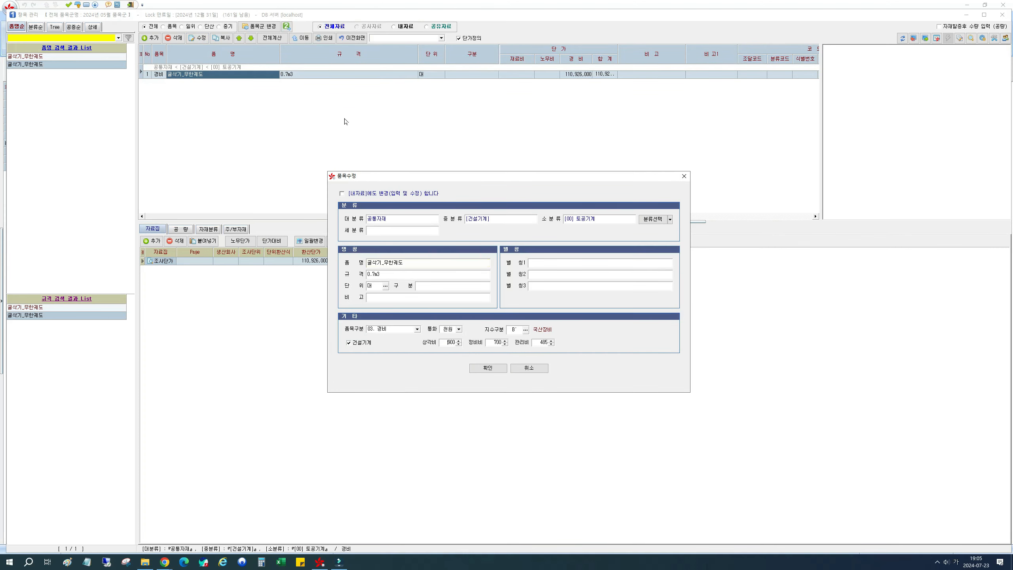
{"action": "left_click", "coordinate": [445, 343]}
{"action": "left_click_drag", "start_coordinate": [446, 342], "coordinate": [466, 345]}
{"action": "key", "text": "Tab"}
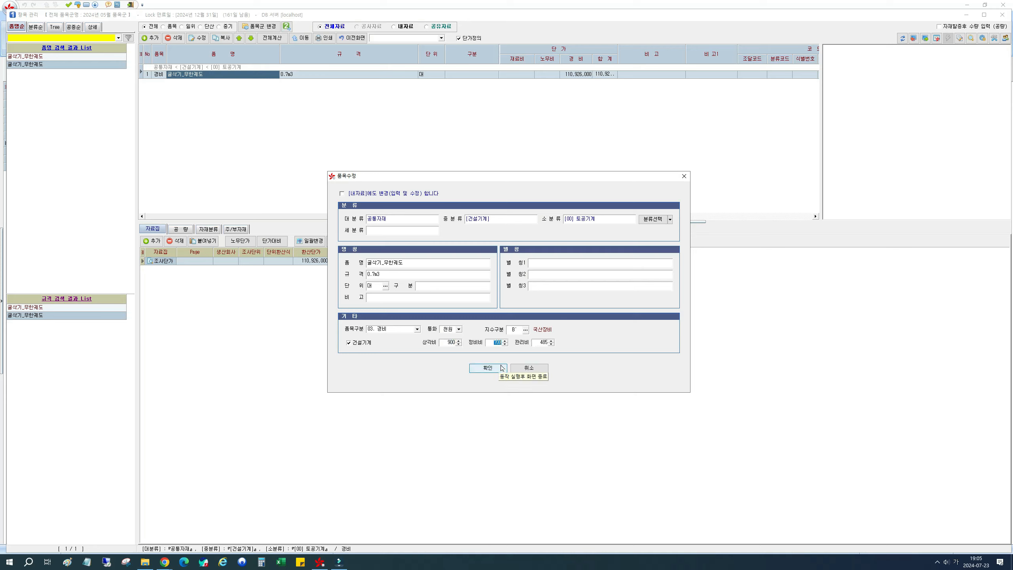
{"action": "left_click", "coordinate": [500, 368]}
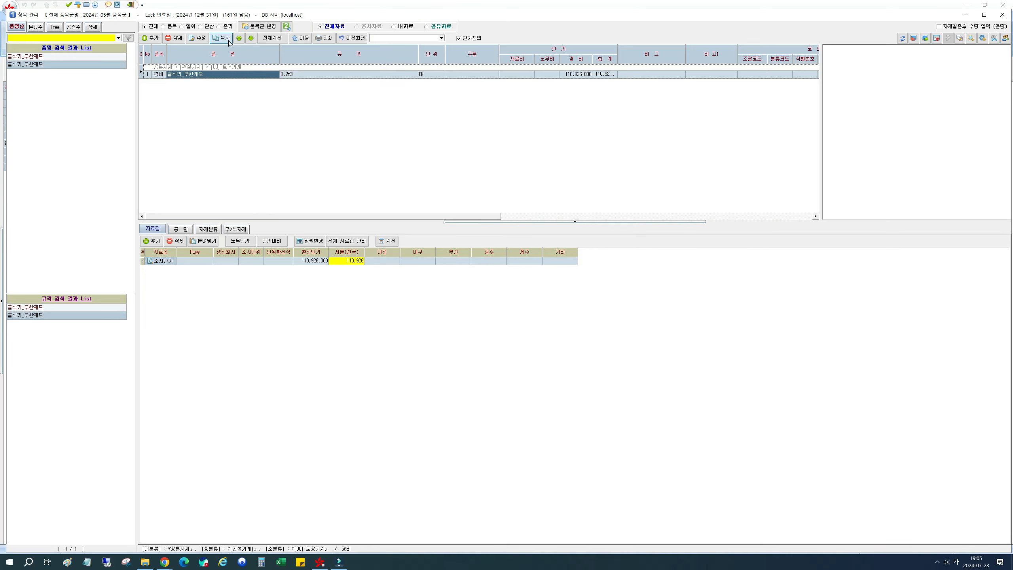
- Copy the machinery price item with the specification 암석, 0.7m3 and open its 상각비 coefficient for editing
{"action": "left_click", "coordinate": [221, 37]}
{"action": "left_click", "coordinate": [406, 272]}
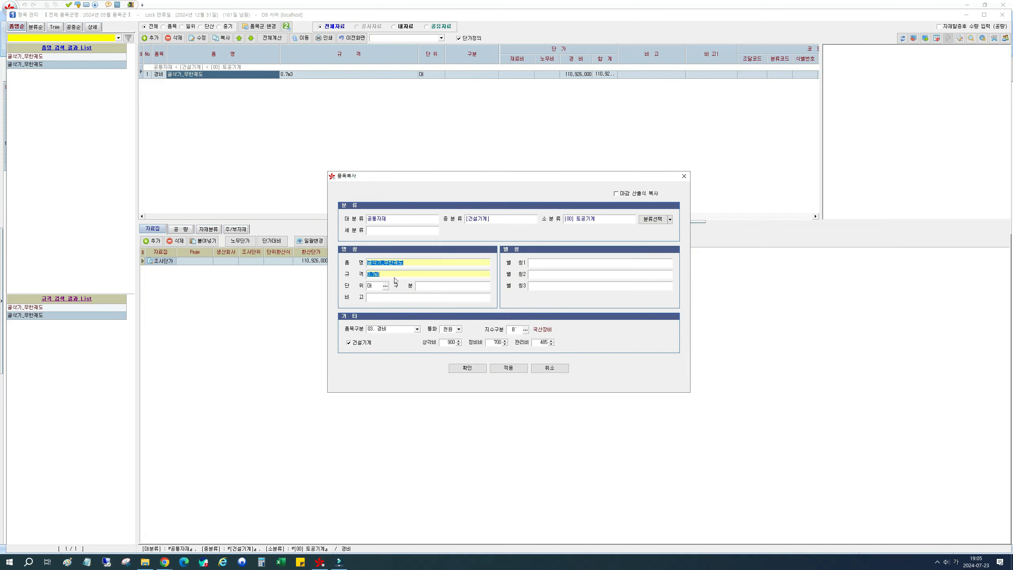
{"action": "type", "text": "암석,"}
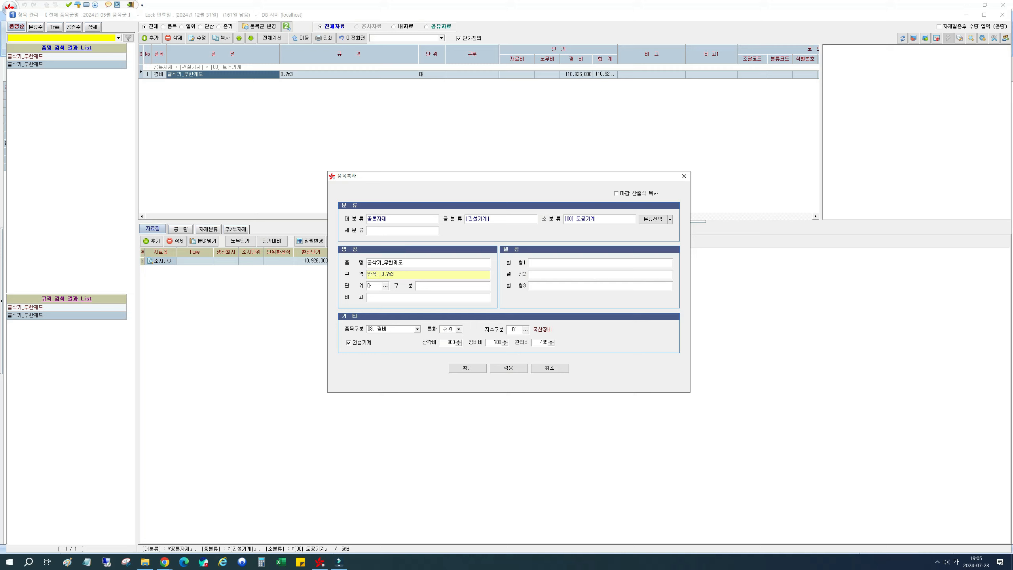
{"action": "left_click", "coordinate": [447, 342]}
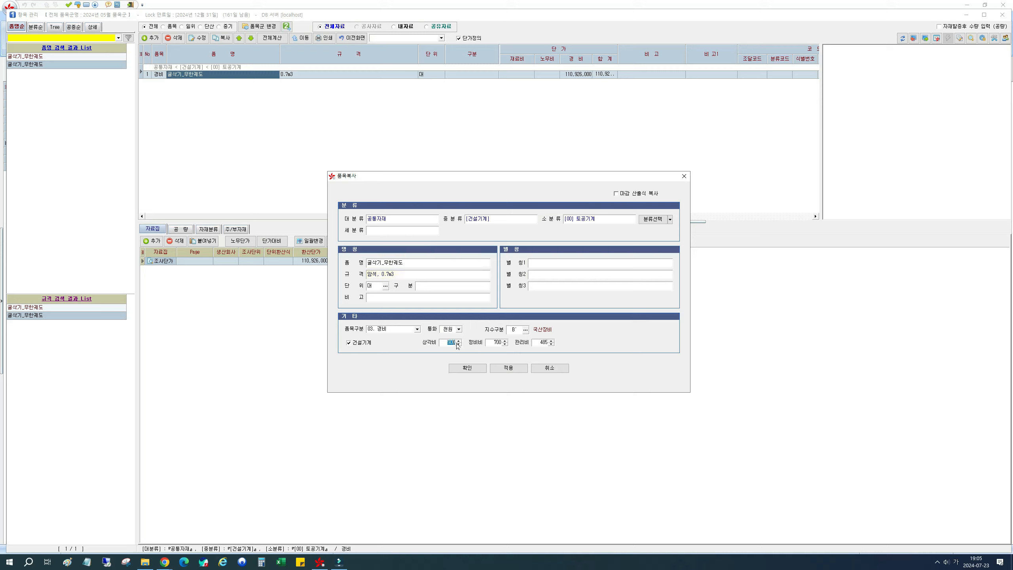